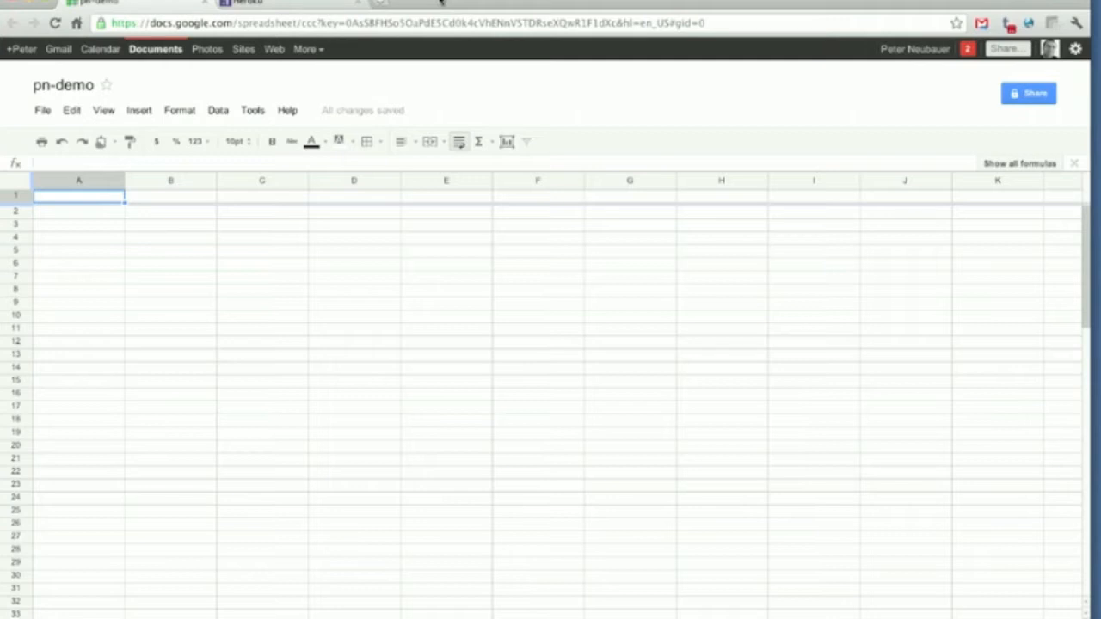
Switch to iTerm and list the contents of the demo folder
{"action": "key", "text": "super+Tab"}
{"action": "key", "text": "super+Tab"}
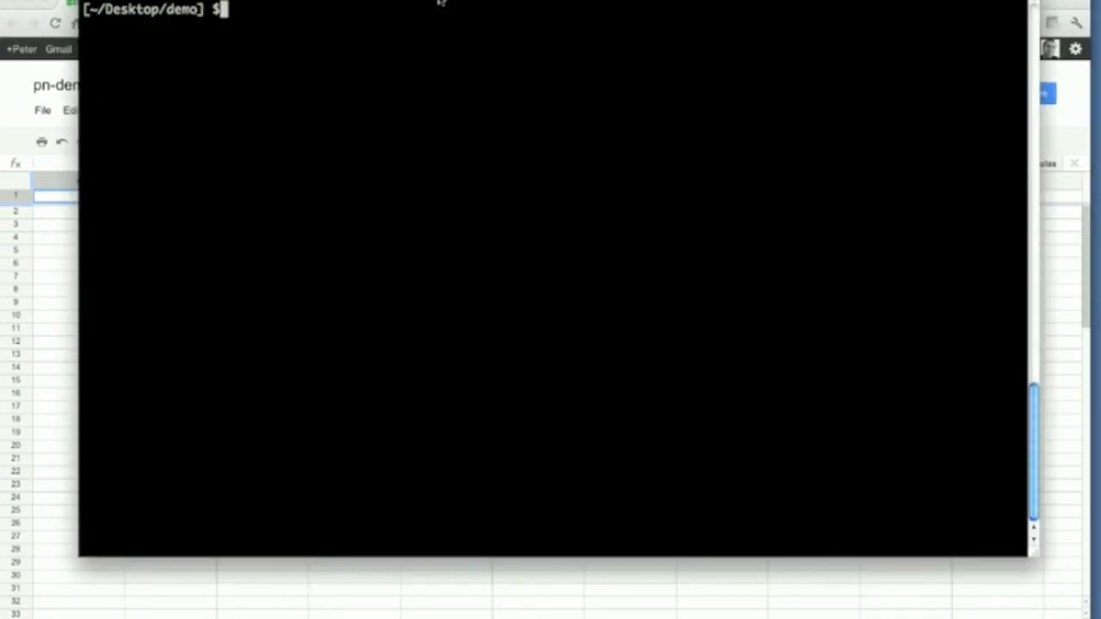
{"action": "type", "text": "ls"}
{"action": "key", "text": "Return"}
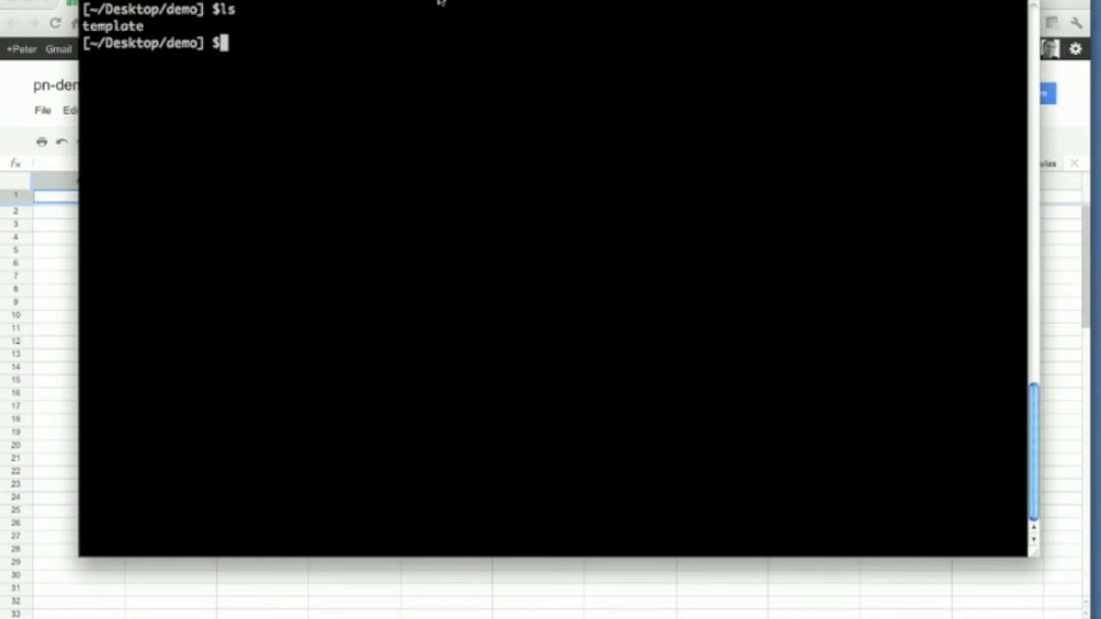
Create a directory named pn-demo inside the demo folder and change into it
{"action": "type", "text": "mkdir "}
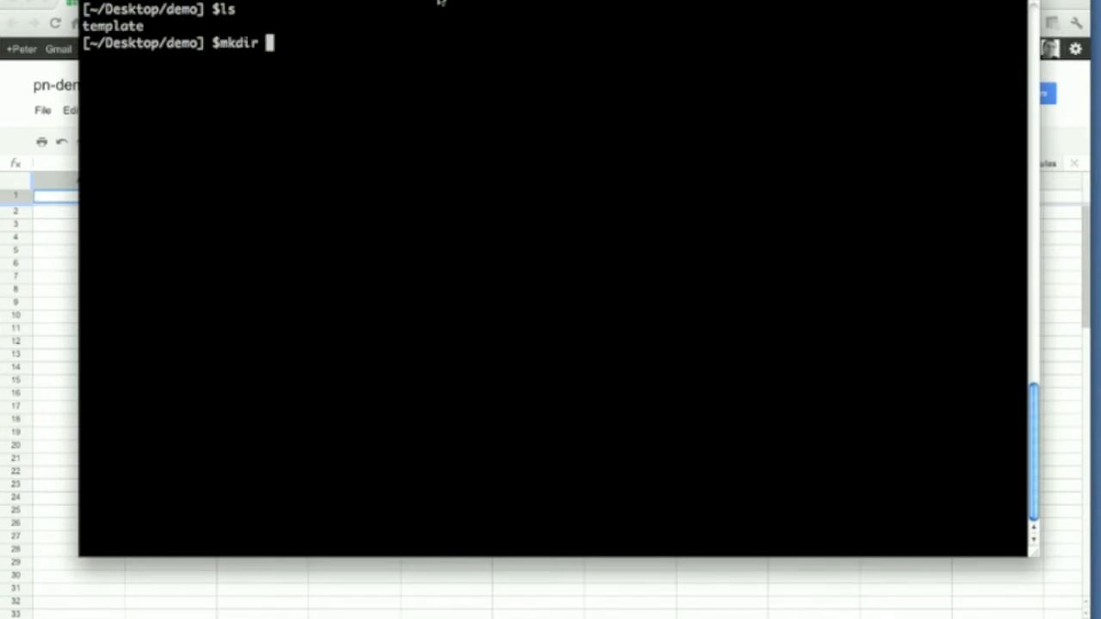
{"action": "type", "text": "pn-p"}
{"action": "key", "text": "BackSpace"}
{"action": "type", "text": "demo"}
{"action": "key", "text": "Return"}
{"action": "type", "text": "cd pn"}
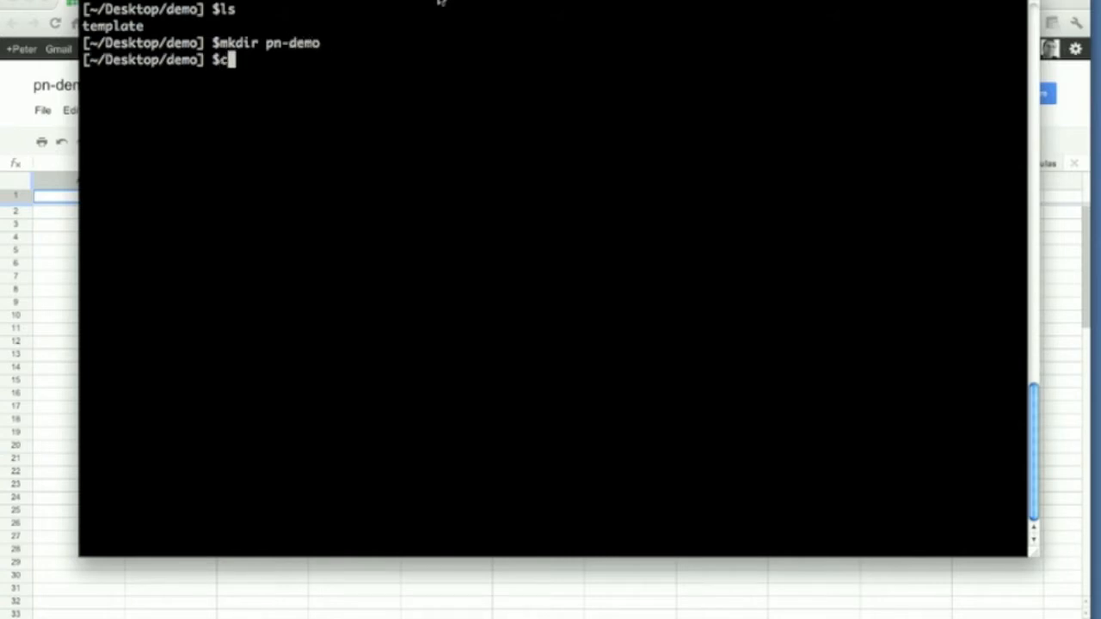
{"action": "key", "text": "Tab"}
{"action": "key", "text": "Return"}
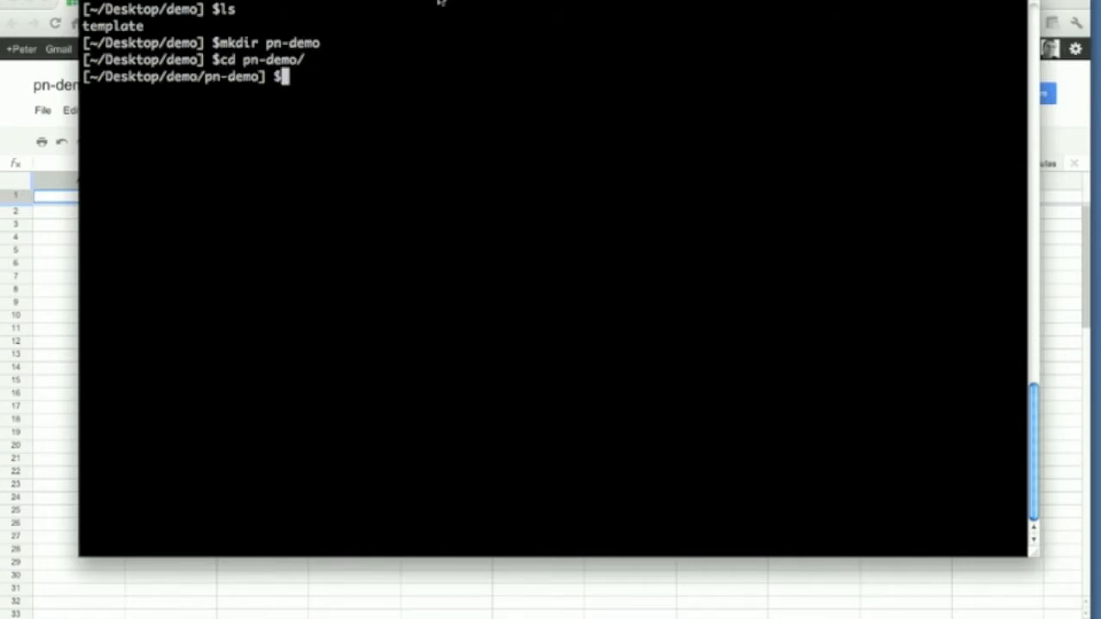
Initialize a Git repository in the pn-demo directory and create a Heroku app named pn-demo with heroku apps:create
{"action": "type", "text": "git init"}
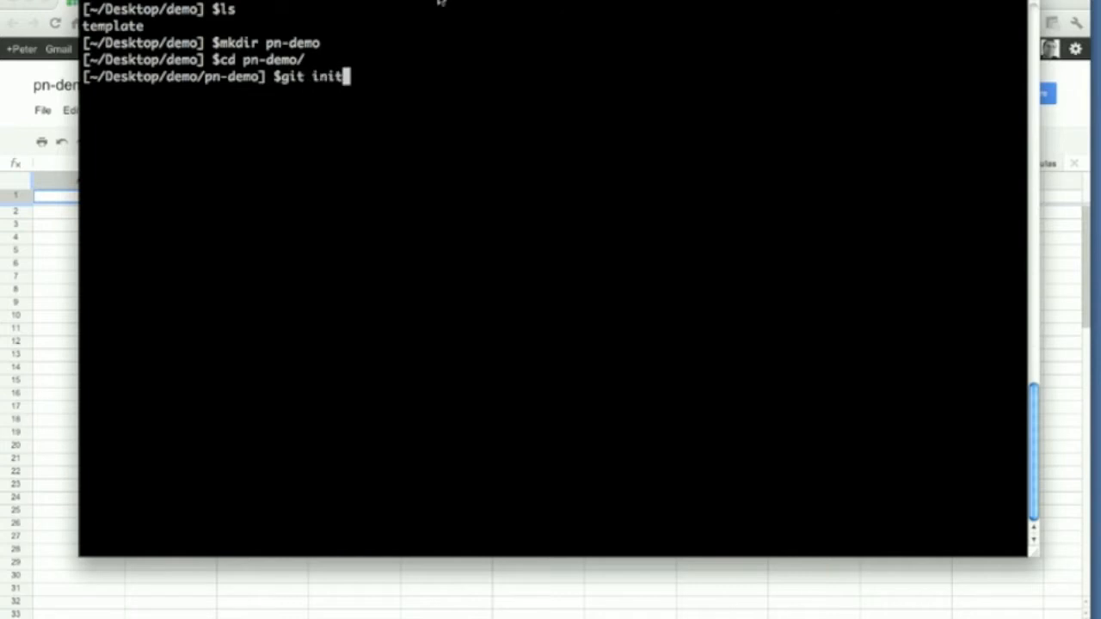
{"action": "key", "text": "Return"}
{"action": "type", "text": "h"}
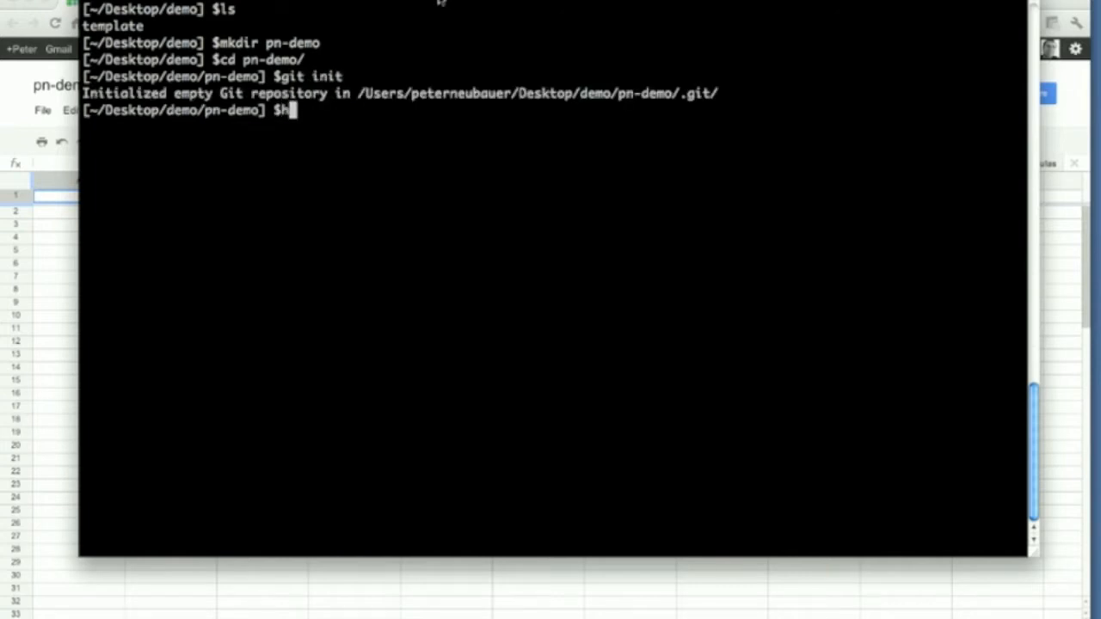
{"action": "type", "text": "eroku ap"}
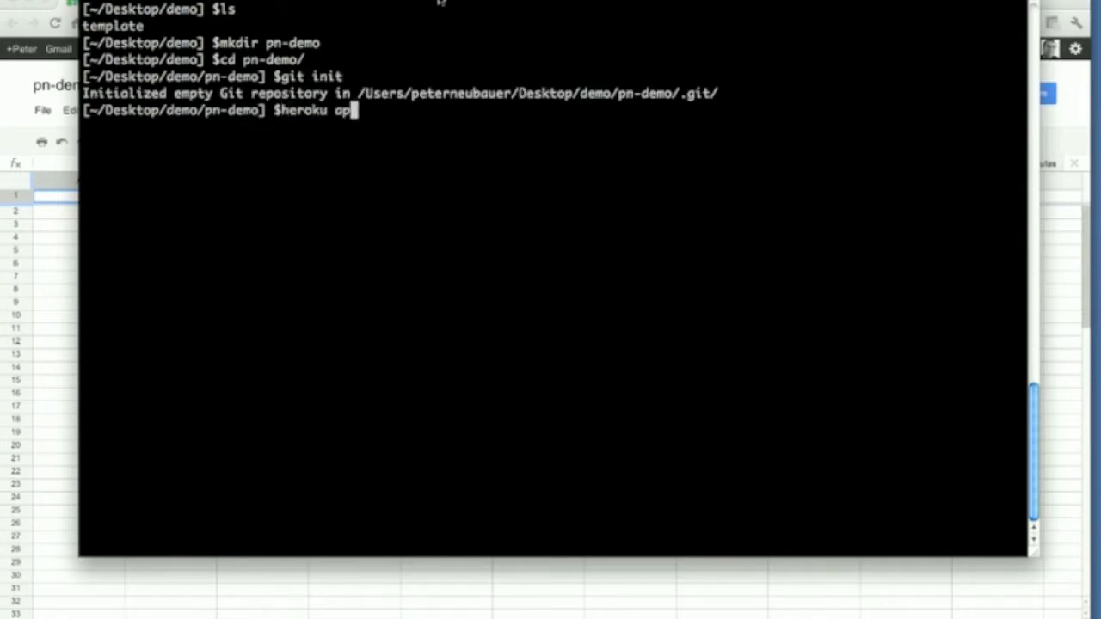
{"action": "type", "text": "ps:create pn-demo"}
{"action": "key", "text": "Return"}
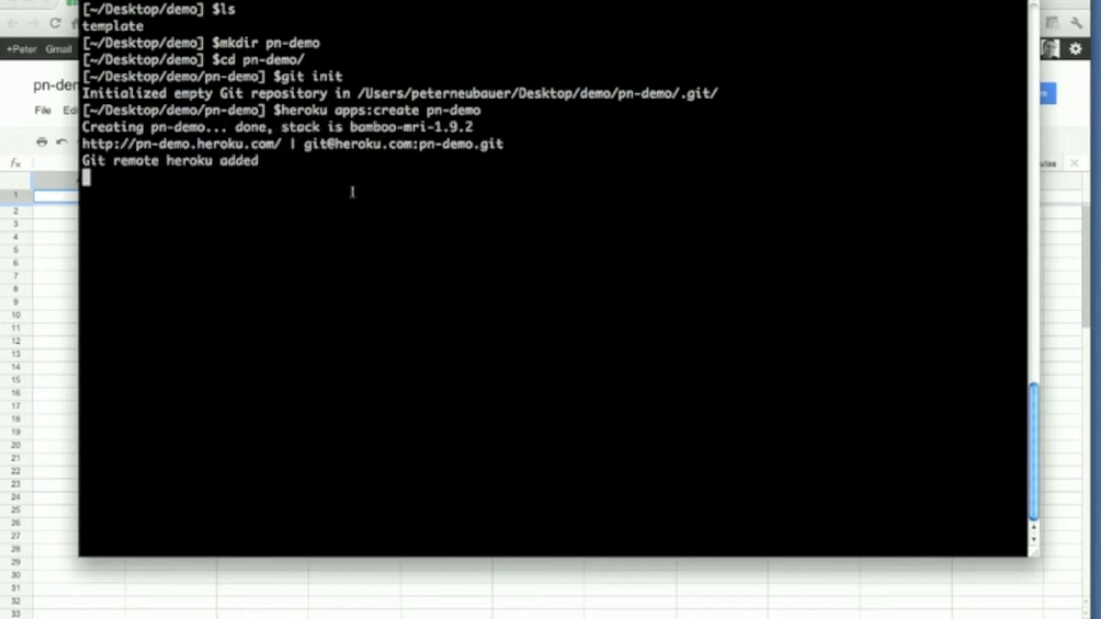
Switch to Chrome, refresh the Heroku My Apps list and open the general info of the pn-demo app
{"action": "key", "text": "super+Tab"}
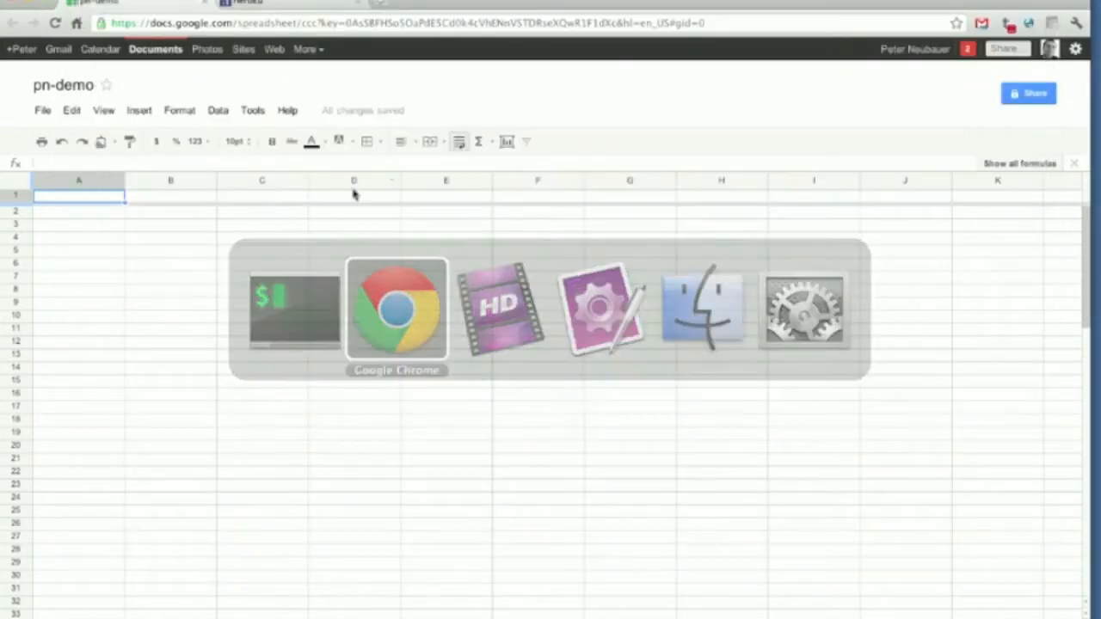
{"action": "left_click", "coordinate": [284, 7]}
{"action": "key", "text": "super+r"}
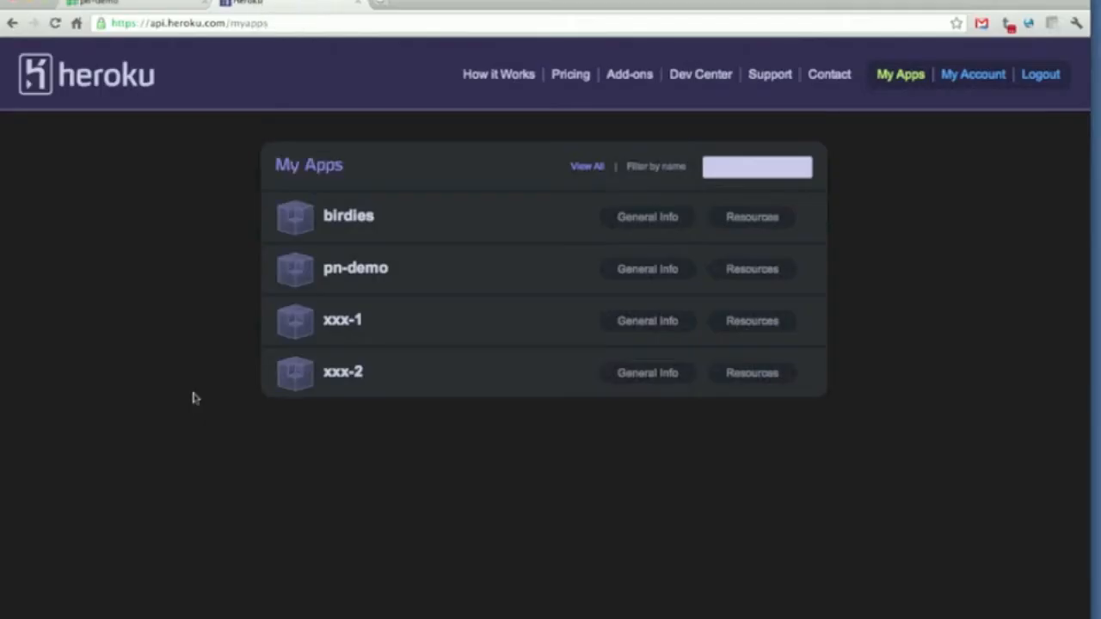
{"action": "left_click", "coordinate": [360, 276]}
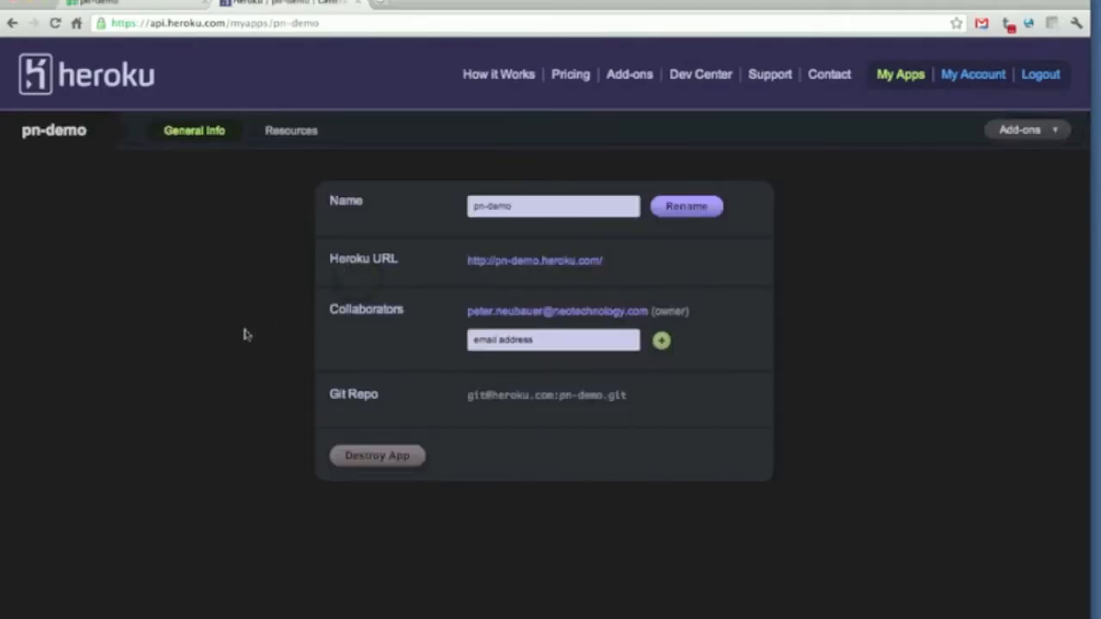
Switch back to iTerm and add the Neo4j add-on to the app with heroku addons:add neo4j
{"action": "key", "text": "super+Tab"}
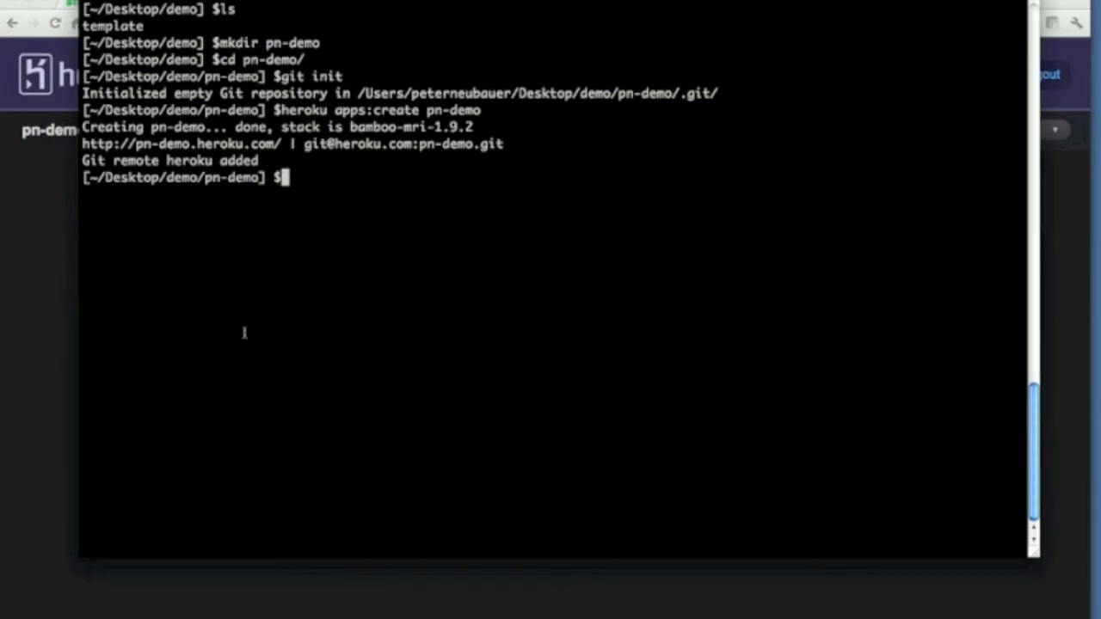
{"action": "type", "text": "heroku "}
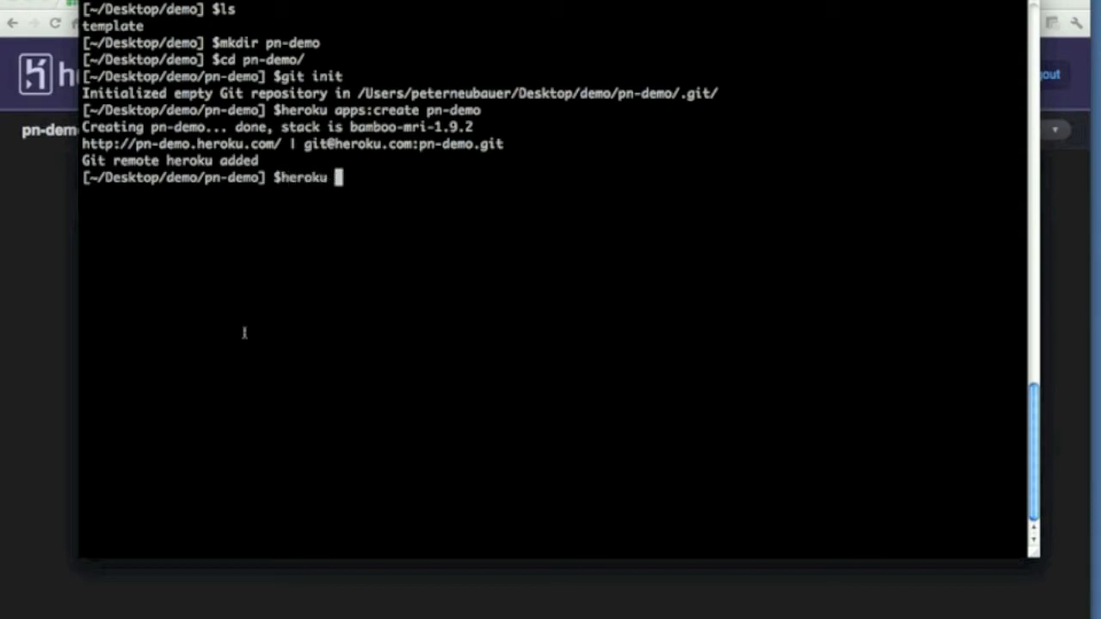
{"action": "type", "text": "addons:add neo4j"}
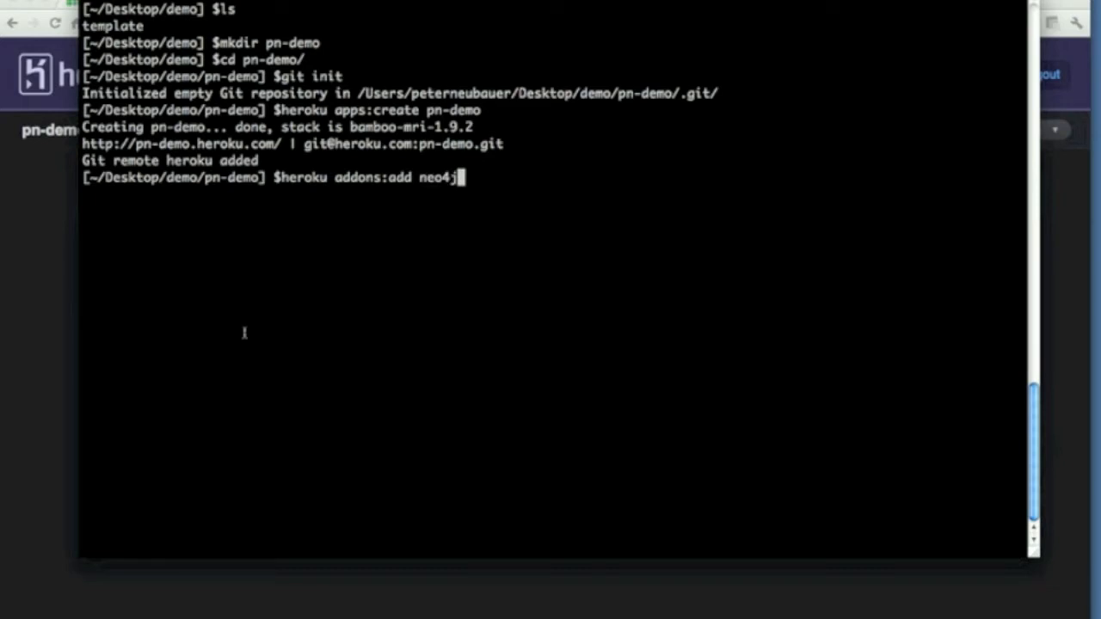
{"action": "key", "text": "Return"}
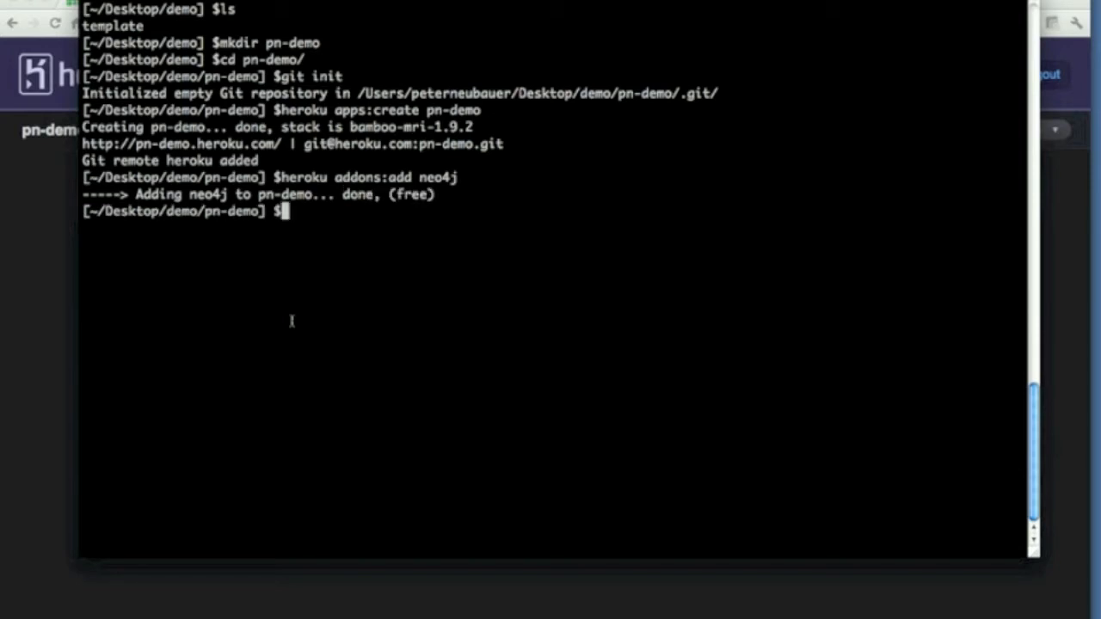
Switch to Chrome, refresh the pn-demo app page and open its Neo4j add-on
{"action": "key", "text": "super+Tab"}
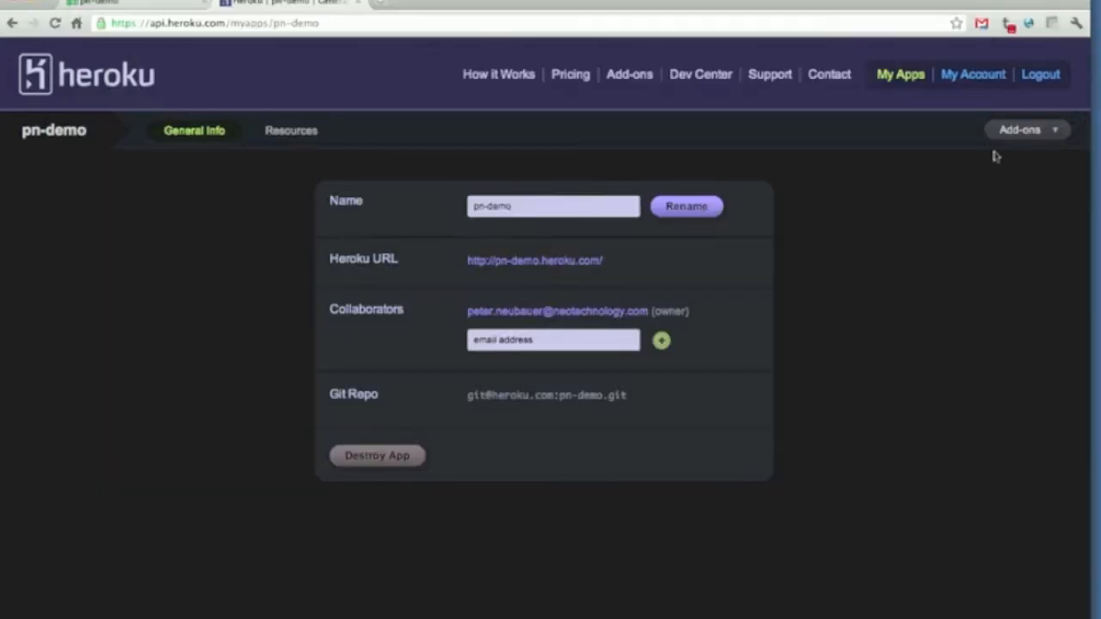
{"action": "left_click", "coordinate": [1044, 133]}
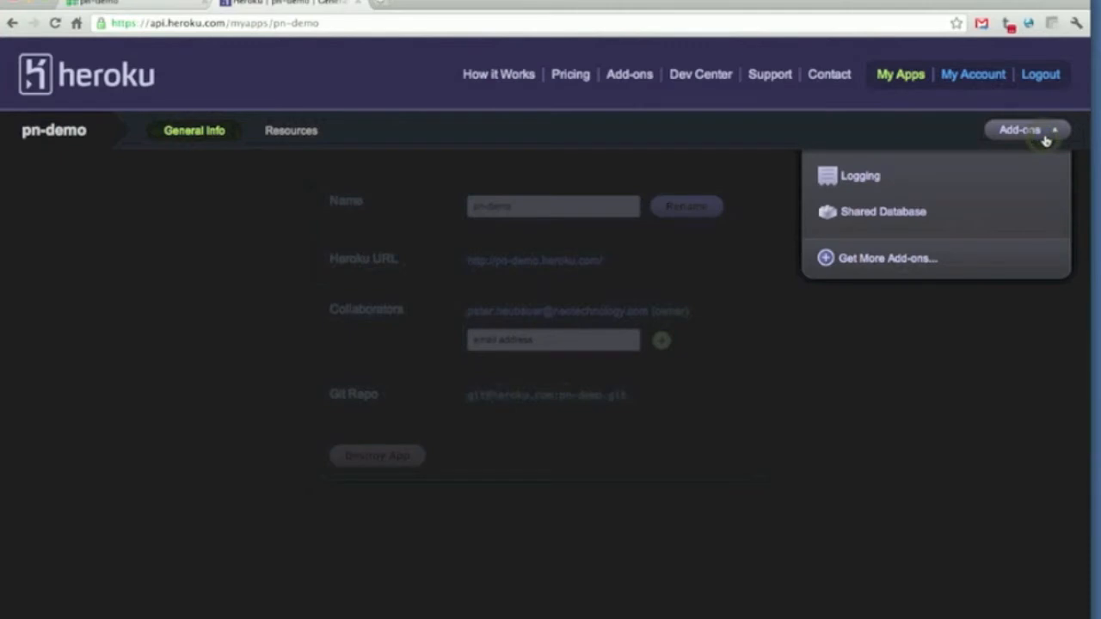
{"action": "left_click", "coordinate": [898, 398]}
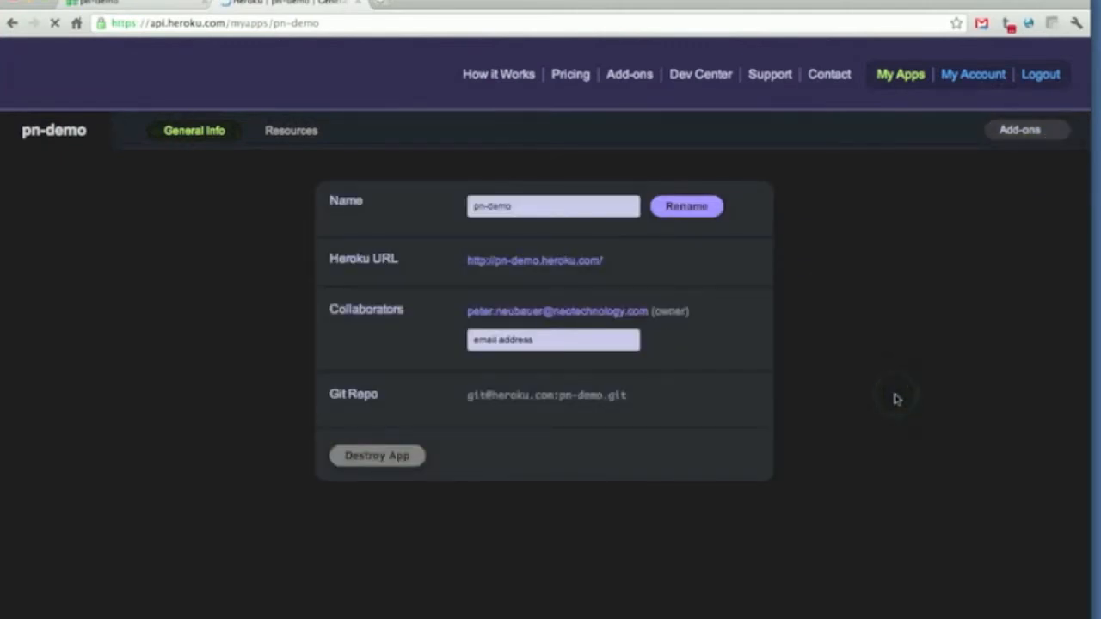
{"action": "left_click", "coordinate": [1049, 131]}
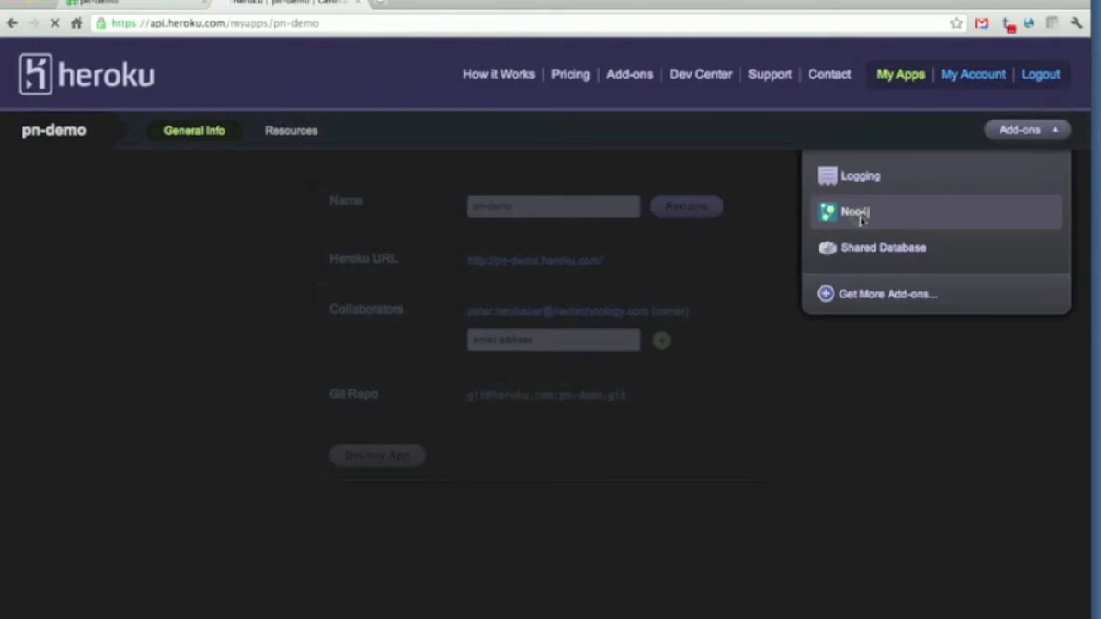
{"action": "left_click", "coordinate": [859, 213]}
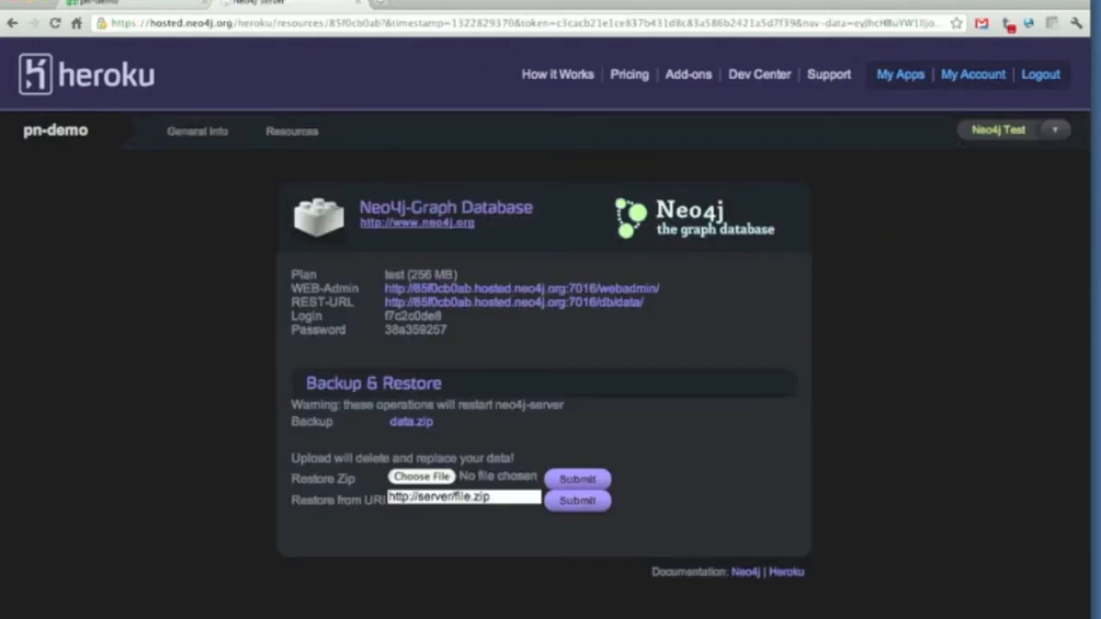
Open the console of the Neo4j web administration and run the Cypher query "start n = node(0) return n"
{"action": "left_click", "coordinate": [508, 295]}
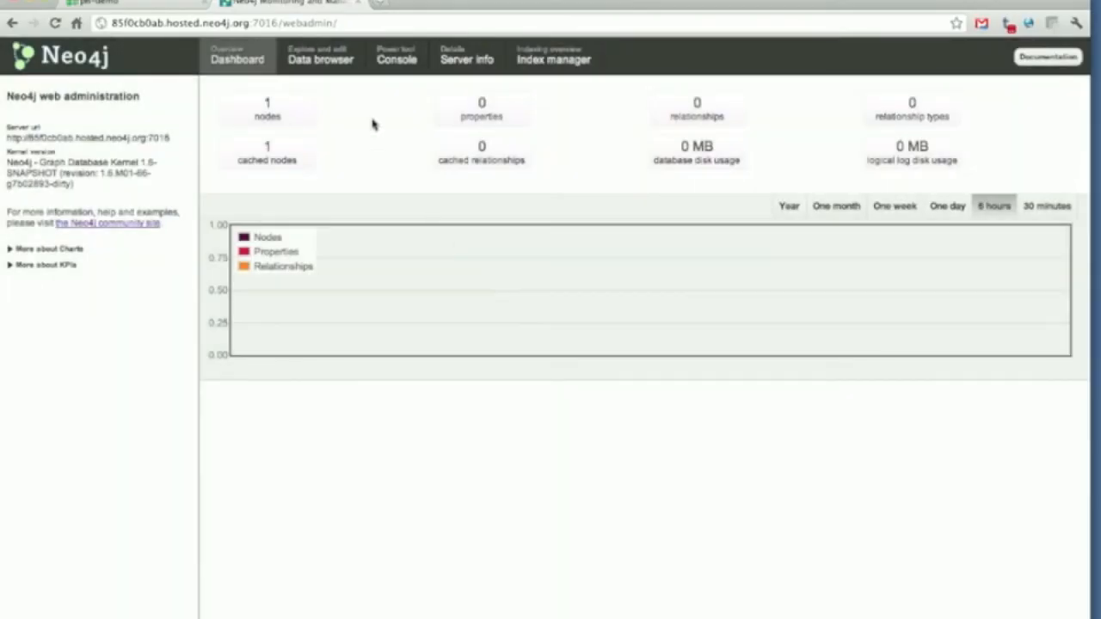
{"action": "left_click", "coordinate": [396, 60]}
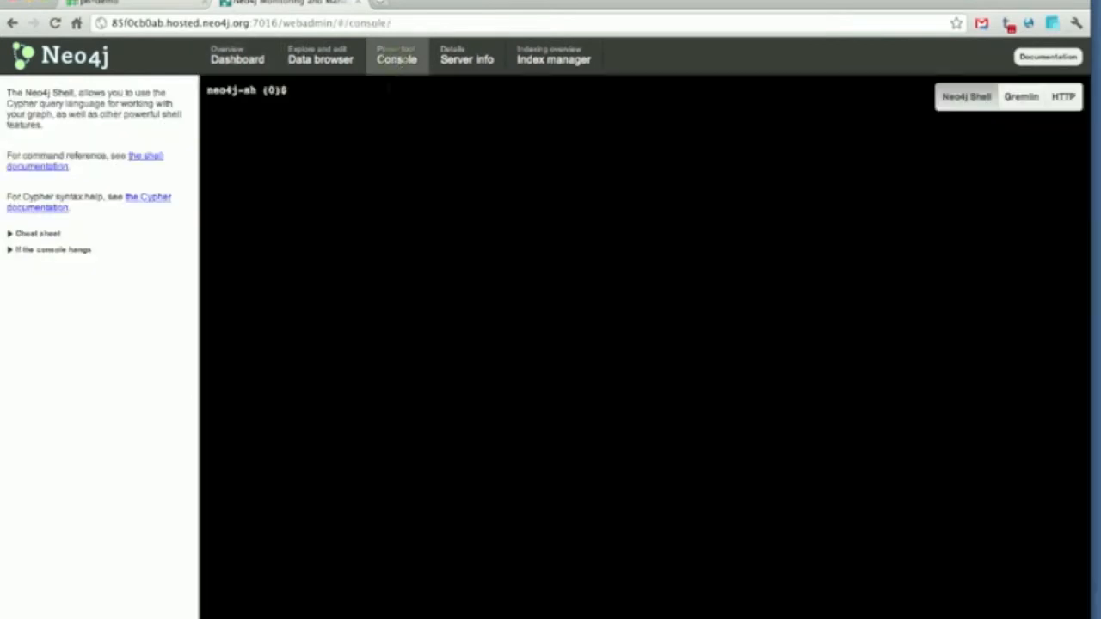
{"action": "left_click", "coordinate": [369, 170]}
{"action": "type", "text": "start n = node(0) return n"}
{"action": "key", "text": "Return"}
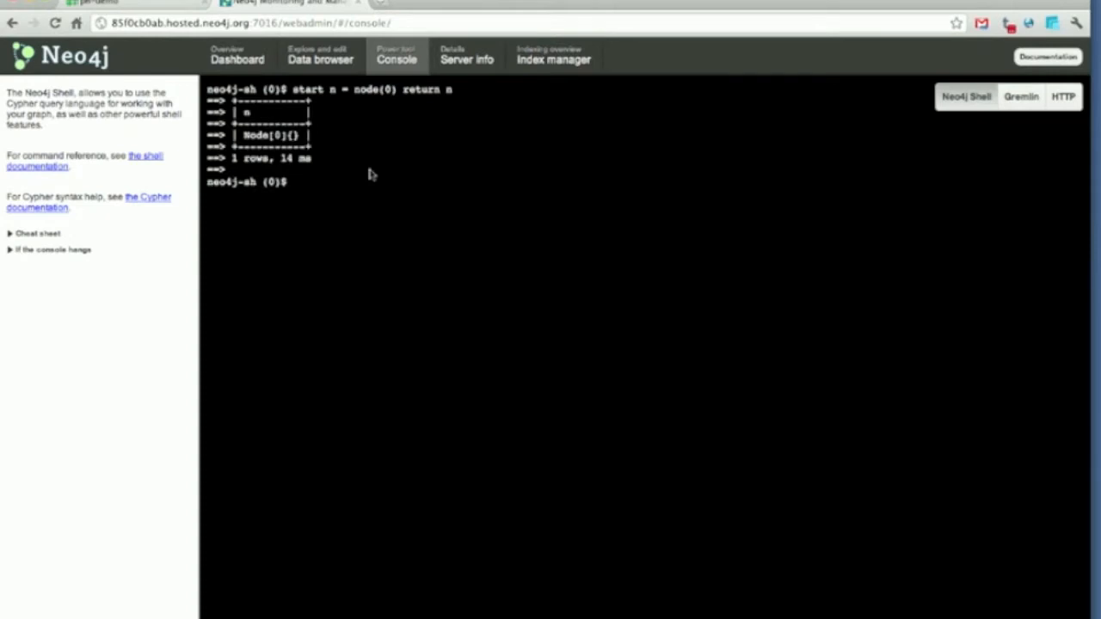
Return to the Neo4j add-on page and restore the database from birdies1.6.zip on the Desktop
{"action": "left_click", "coordinate": [12, 24]}
{"action": "left_click", "coordinate": [12, 24]}
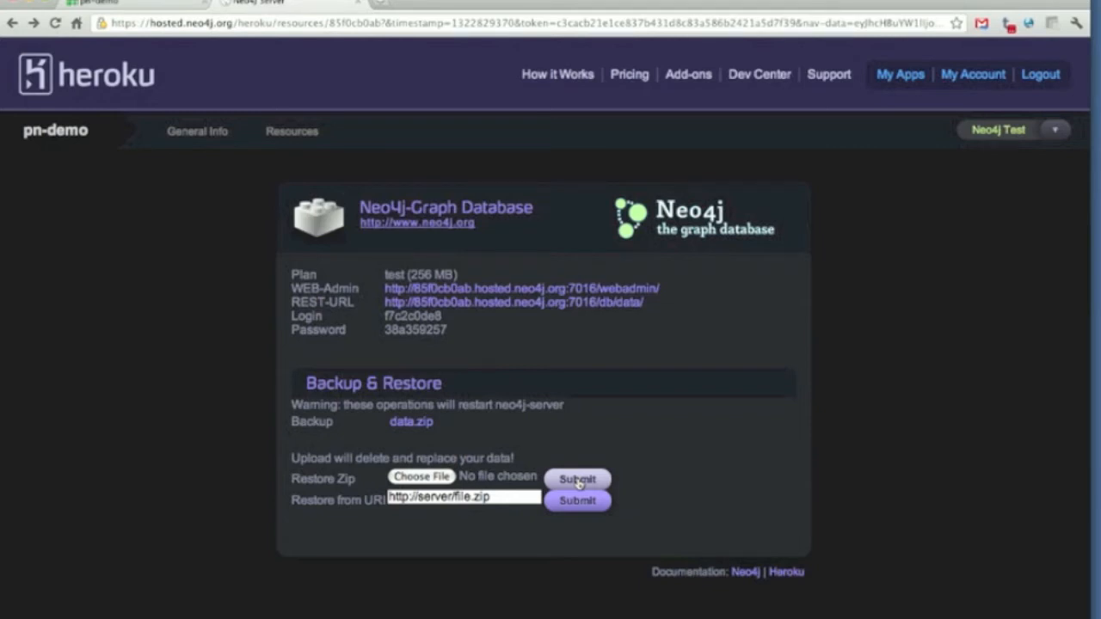
{"action": "left_click", "coordinate": [412, 478]}
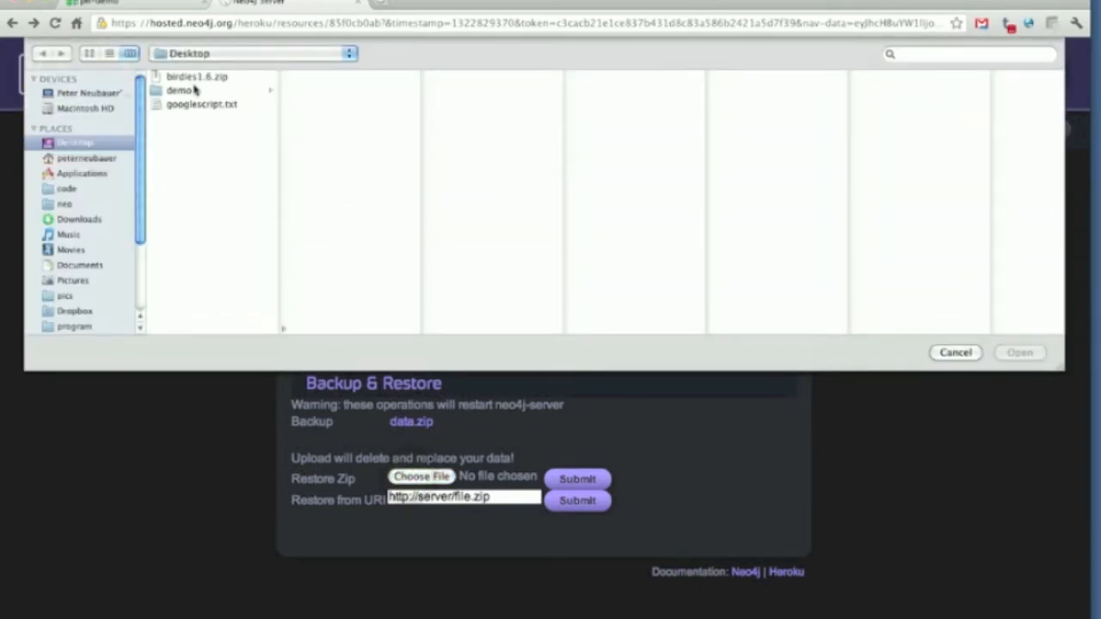
{"action": "double_click", "coordinate": [196, 77]}
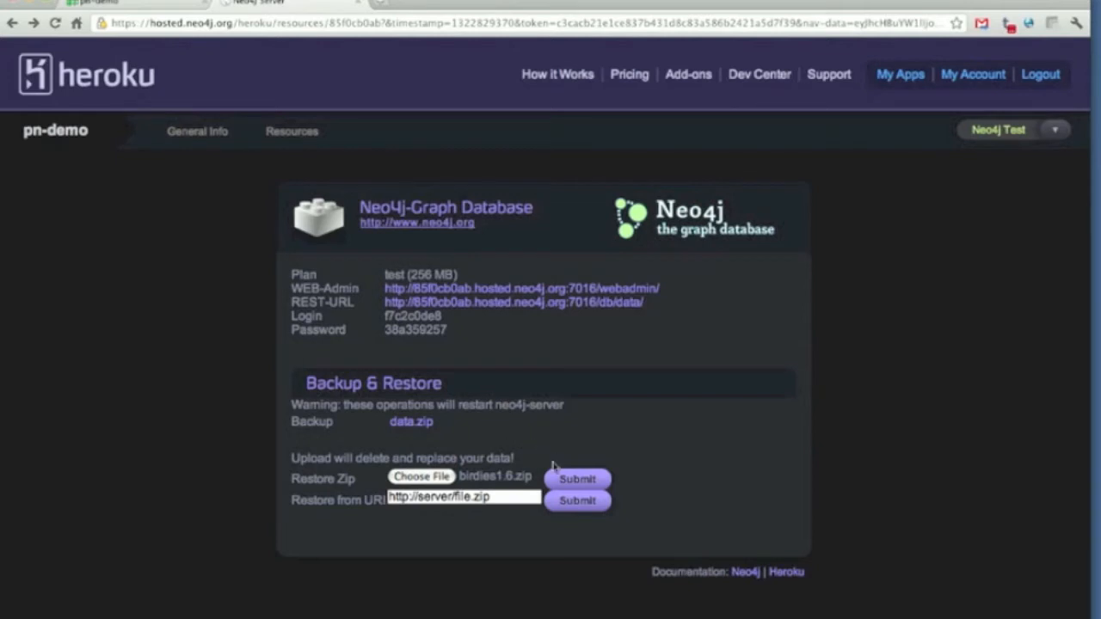
{"action": "left_click", "coordinate": [572, 480]}
Switch to iTerm and copy all files from ../template into the pn-demo directory
{"action": "key", "text": "super+Tab"}
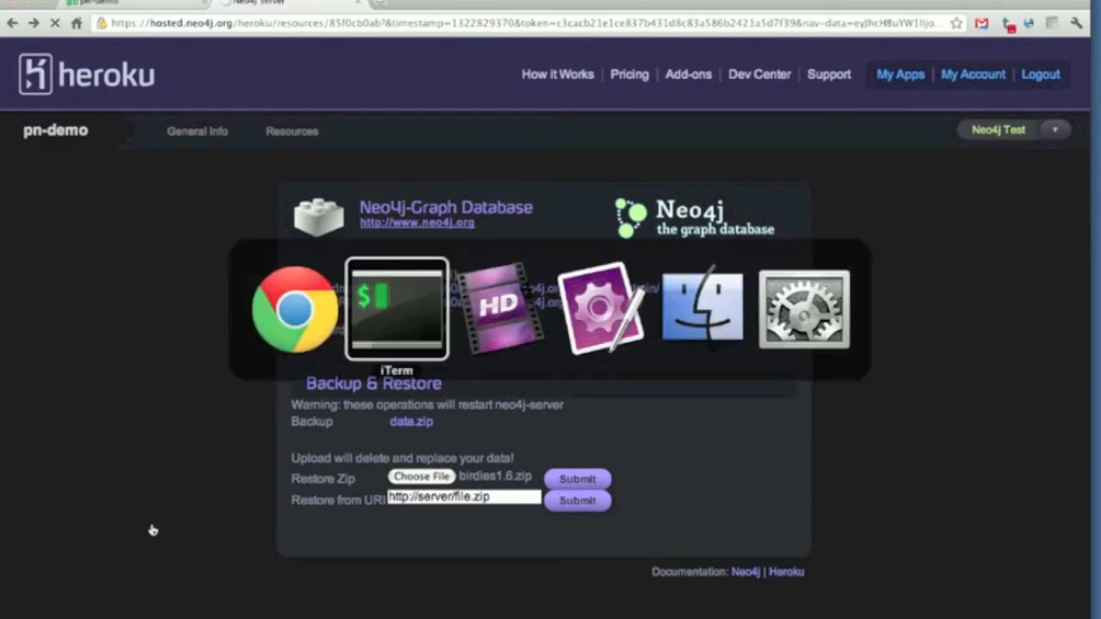
{"action": "left_click", "coordinate": [372, 352]}
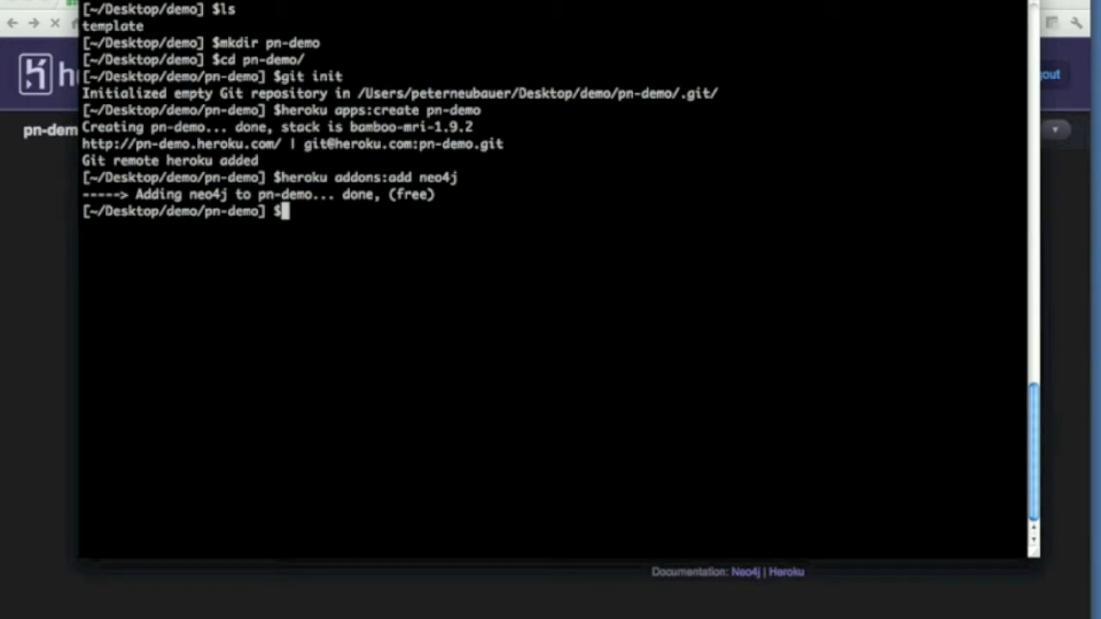
{"action": "type", "text": "cp ../t"}
{"action": "key", "text": "Tab"}
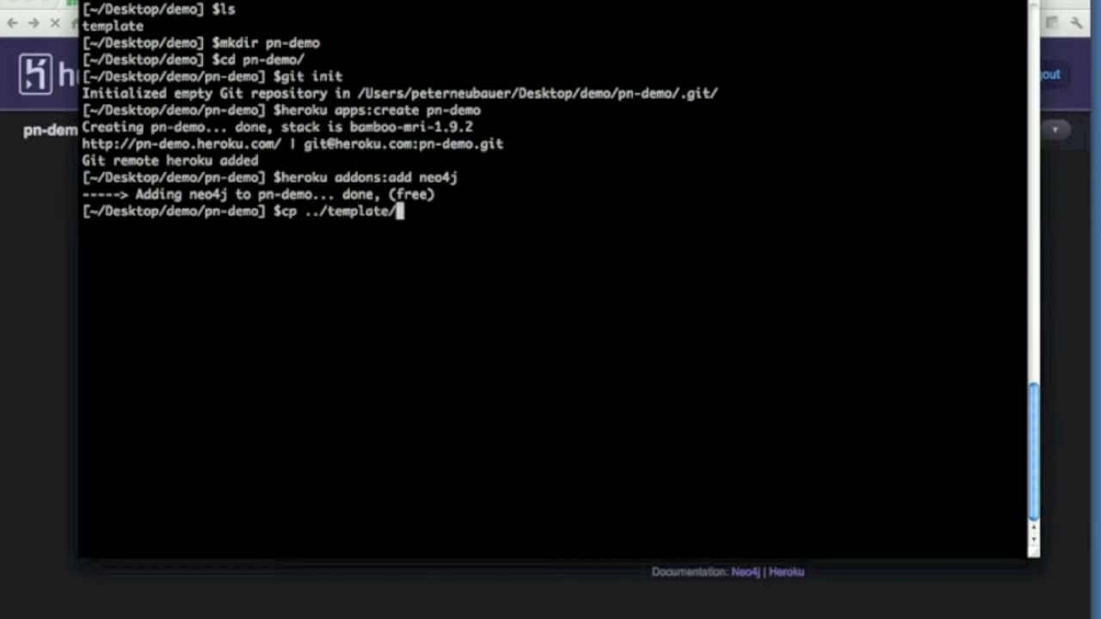
{"action": "type", "text": "* ."}
{"action": "key", "text": "Return"}
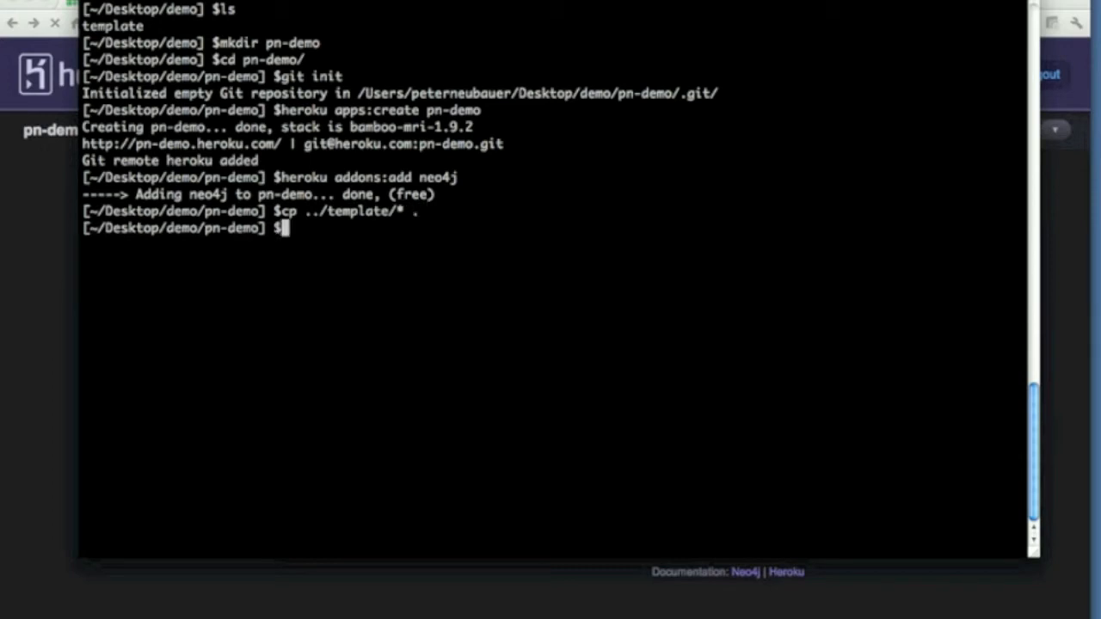
Open the pn-demo directory in TextMate and examine config.ru and the CypherPlugin query path in myapp.rb
{"action": "type", "text": "mate ."}
{"action": "key", "text": "Return"}
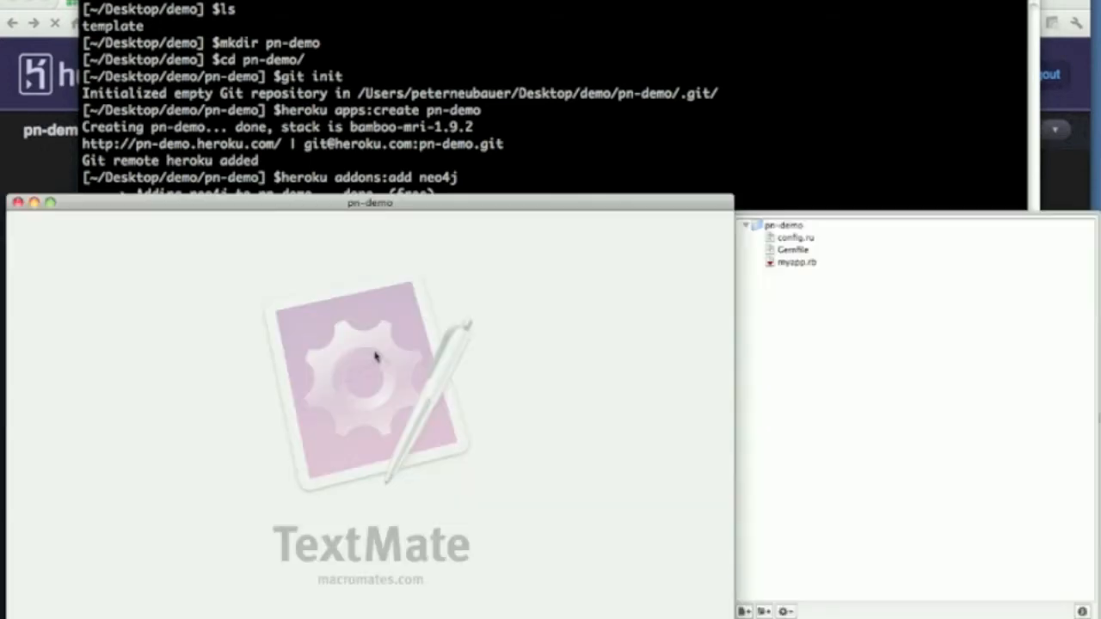
{"action": "double_click", "coordinate": [793, 239]}
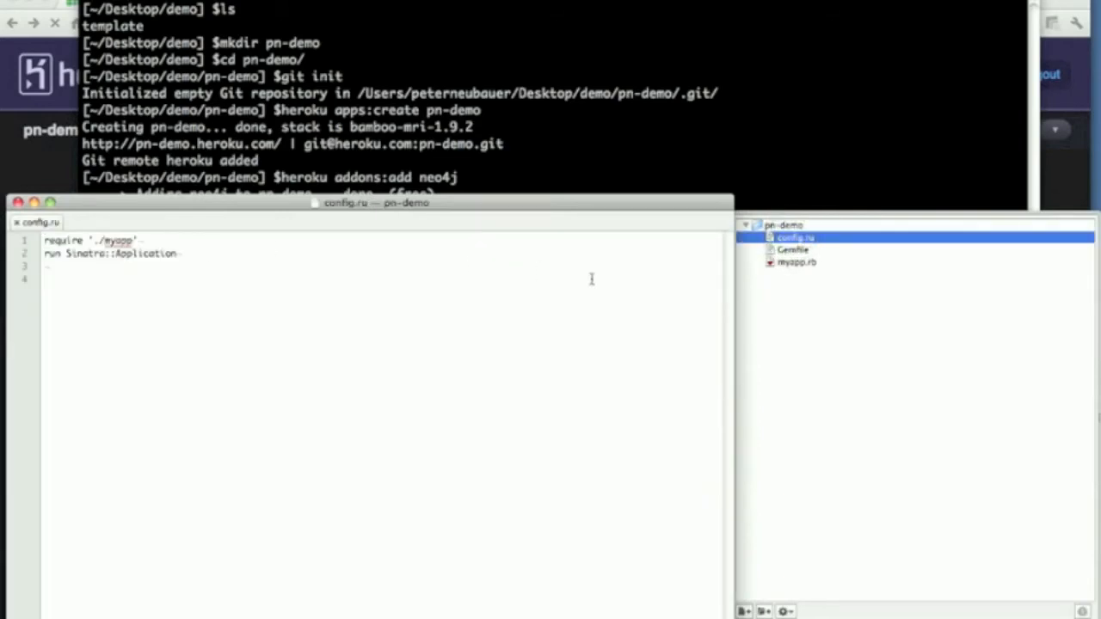
{"action": "left_click", "coordinate": [800, 263]}
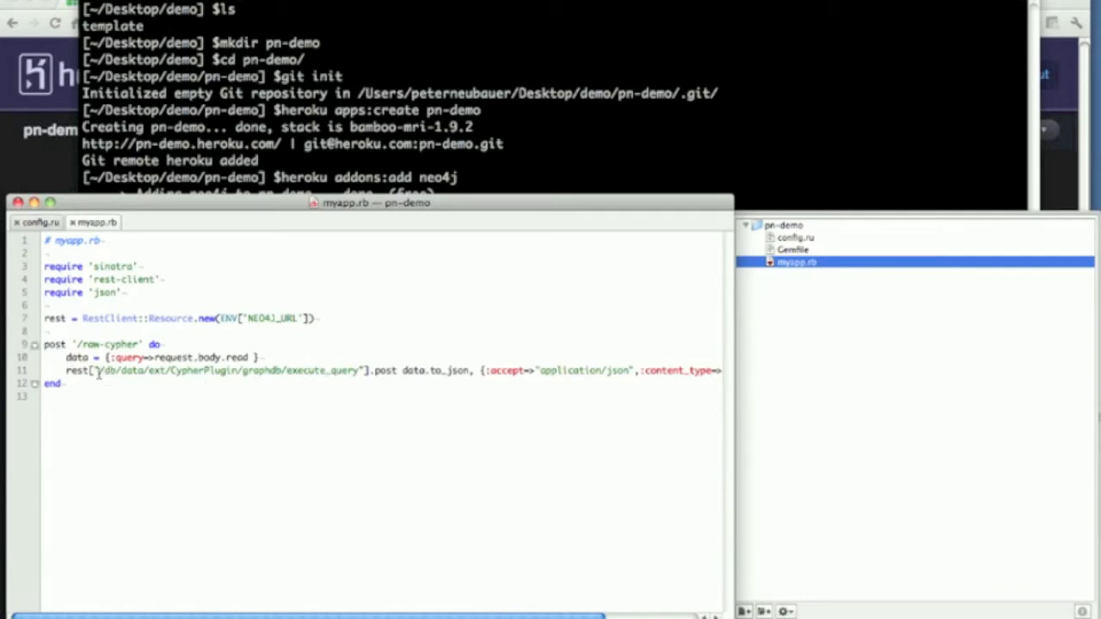
{"action": "left_click_drag", "start_coordinate": [96, 372], "coordinate": [358, 373]}
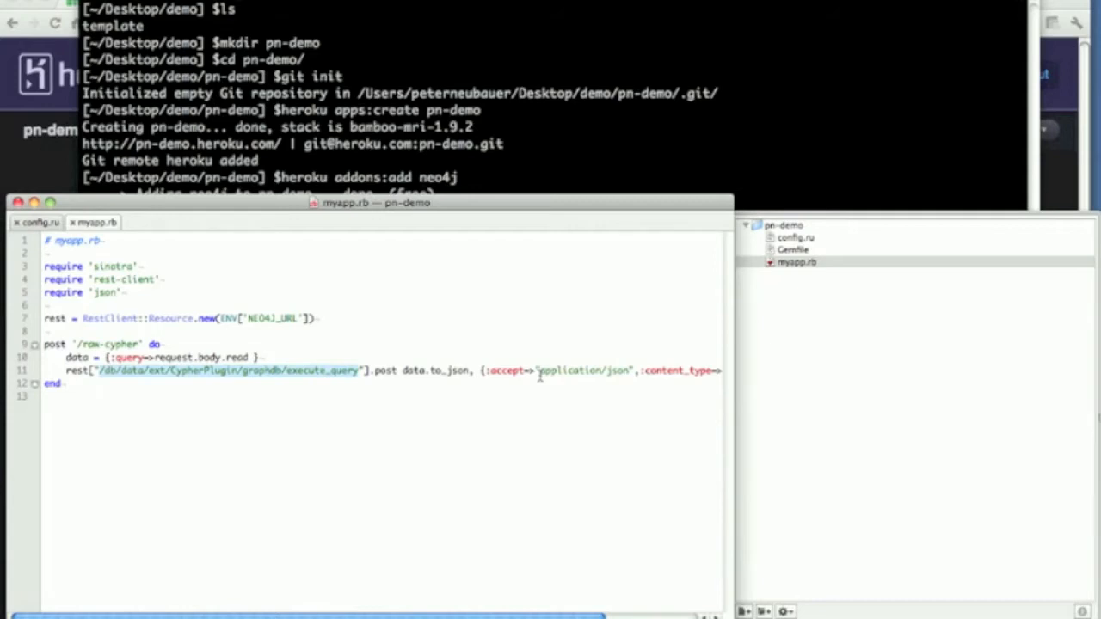
Switch to iTerm, stage all files in the pn-demo repository and commit them with the message 'first commit'
{"action": "left_click", "coordinate": [467, 174]}
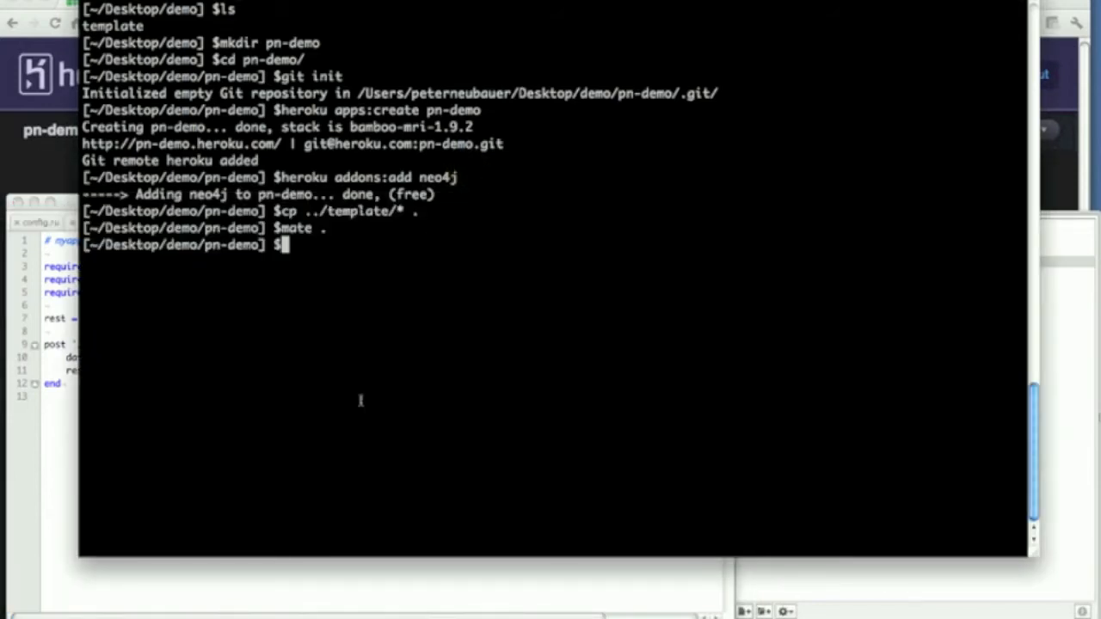
{"action": "type", "text": "git add *"}
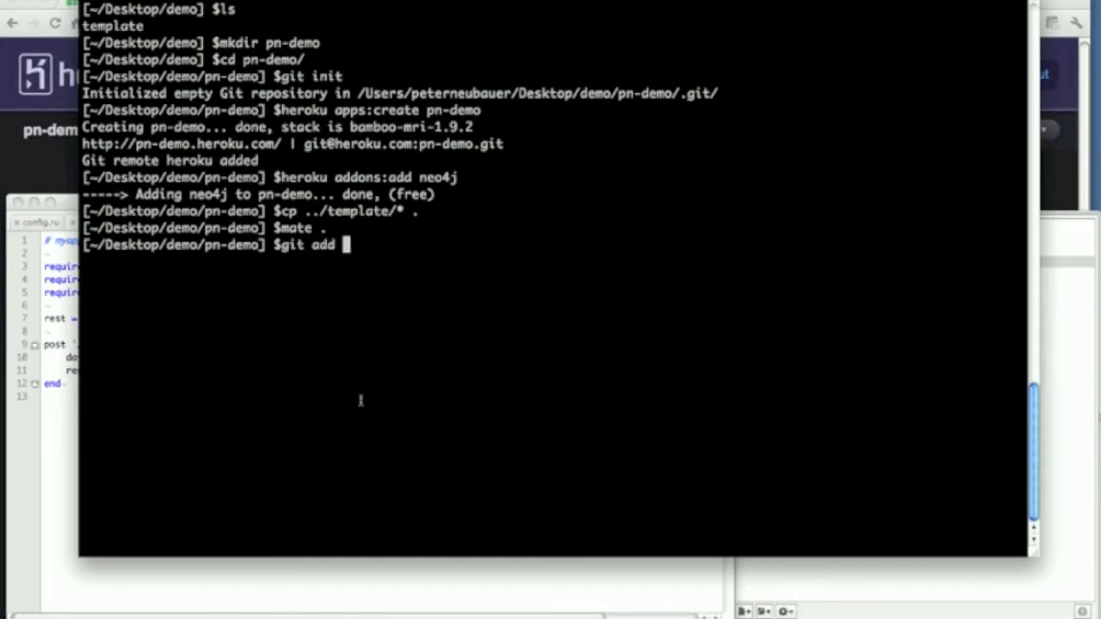
{"action": "key", "text": "Return"}
{"action": "type", "text": "git ci -am 'first commit'"}
{"action": "key", "text": "Return"}
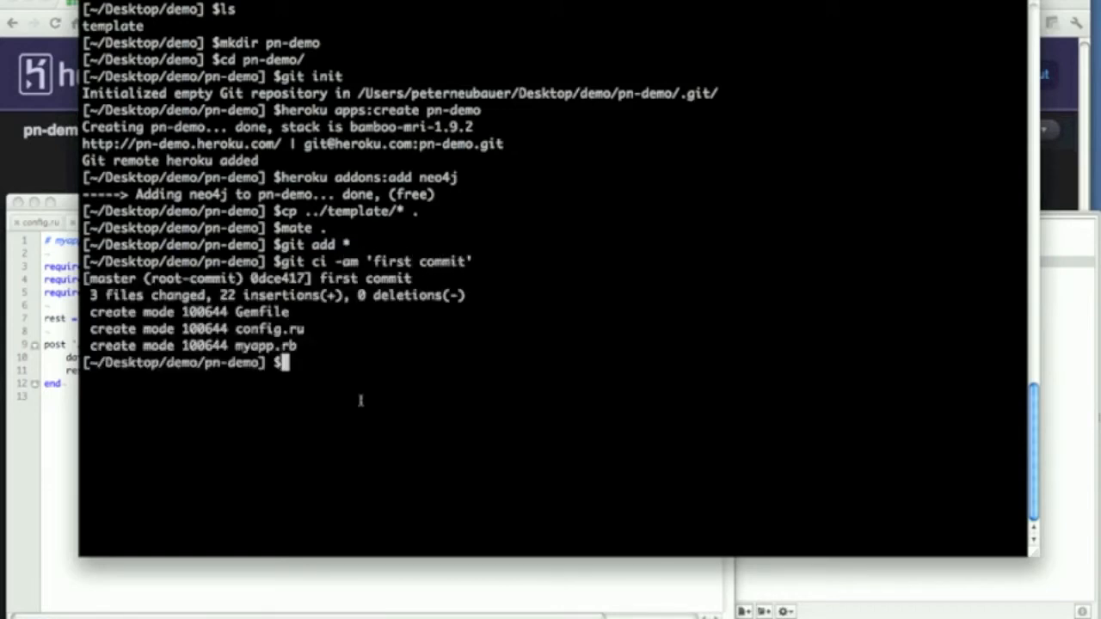
Push the repository's master branch to the heroku remote
{"action": "type", "text": "git pu"}
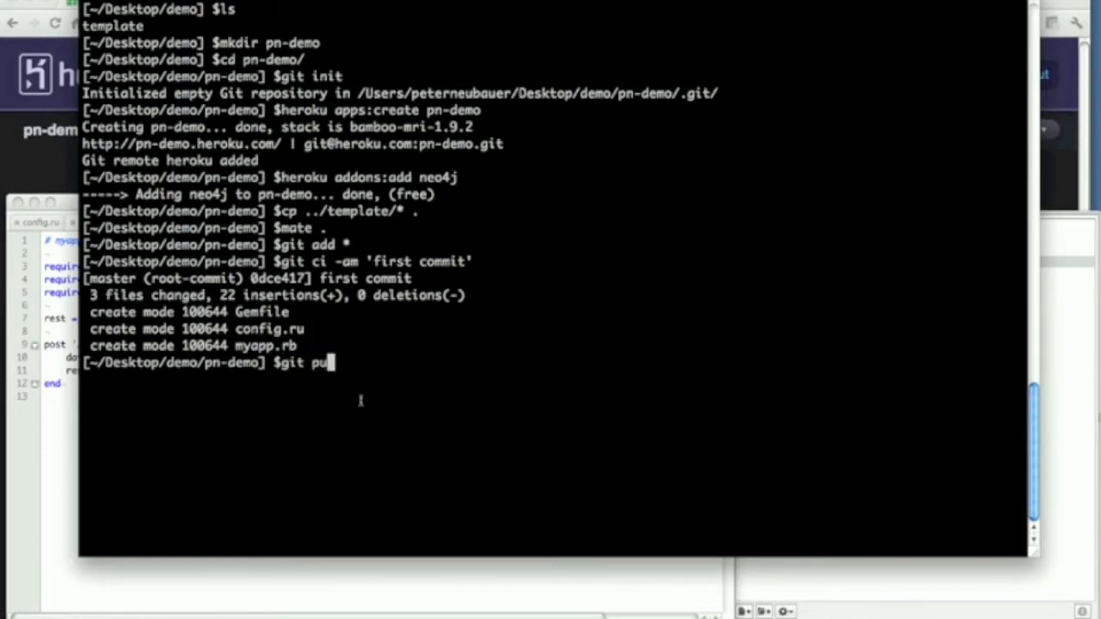
{"action": "type", "text": "sh hero"}
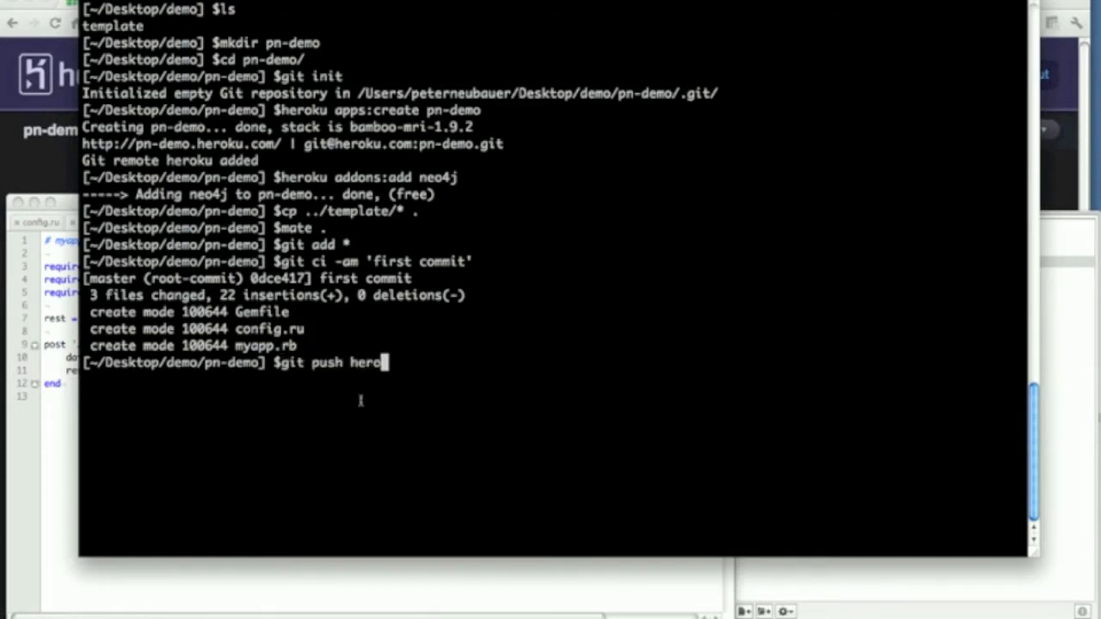
{"action": "type", "text": "ku master"}
{"action": "key", "text": "Return"}
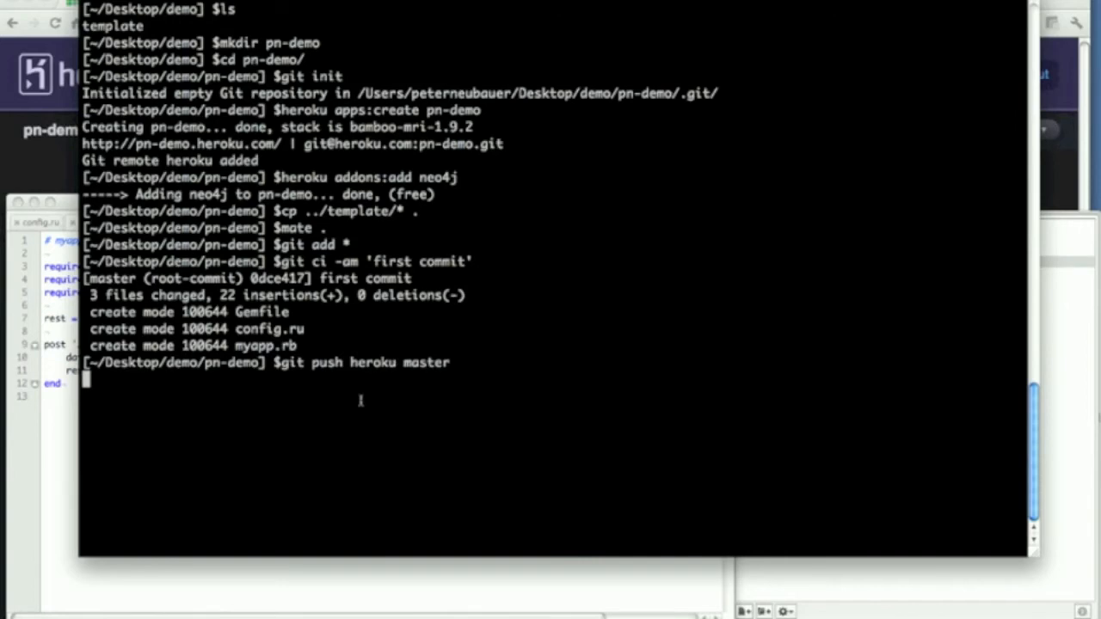
Switch to Chrome, open the Neo4j web administration console and run the Cypher query "start n = node(2) return n"
{"action": "key", "text": "super+Tab"}
{"action": "key", "text": "super+Tab"}
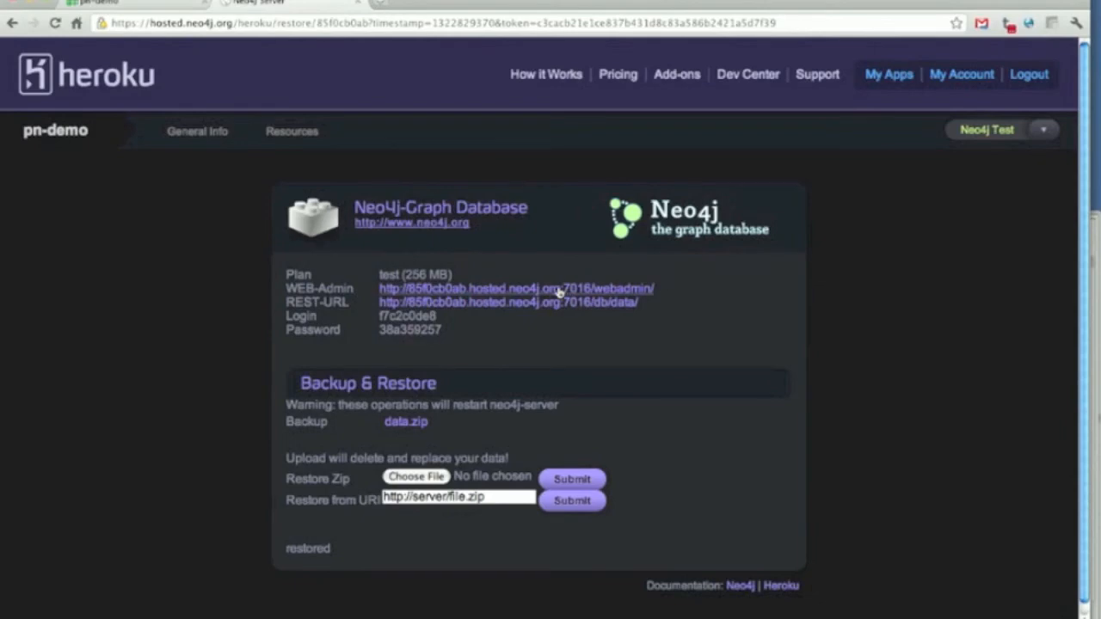
{"action": "left_click", "coordinate": [560, 289]}
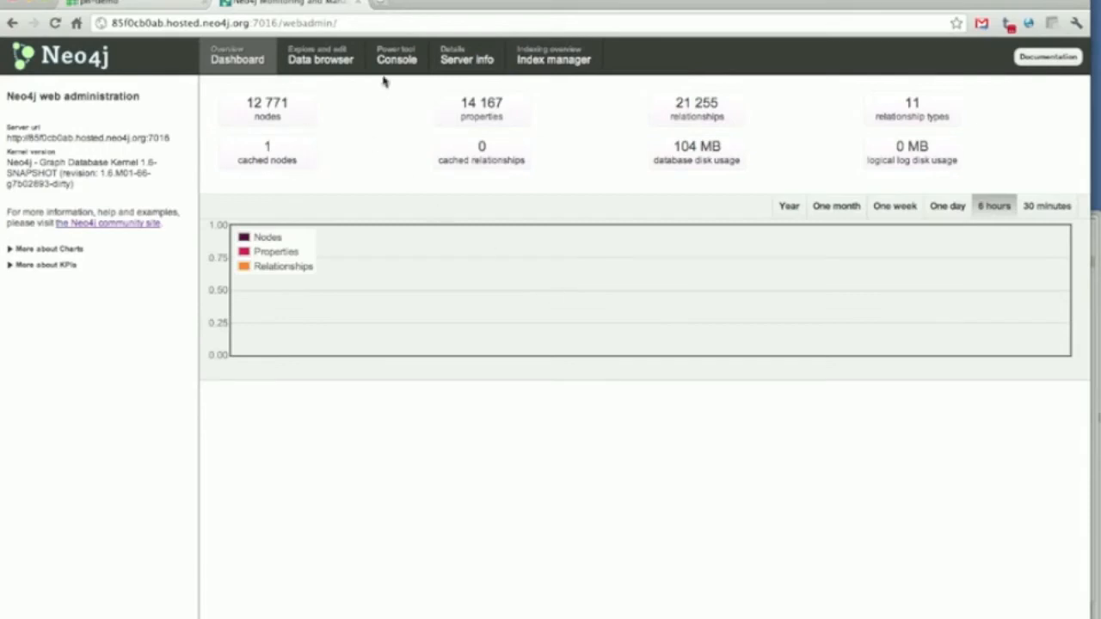
{"action": "left_click", "coordinate": [392, 69]}
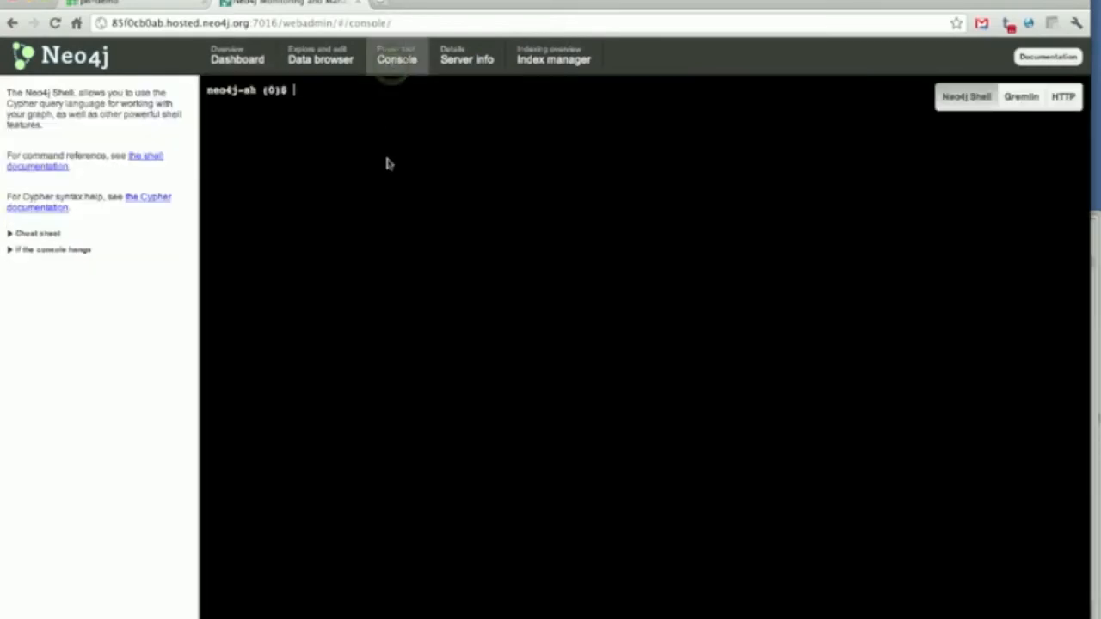
{"action": "type", "text": "start n = node"}
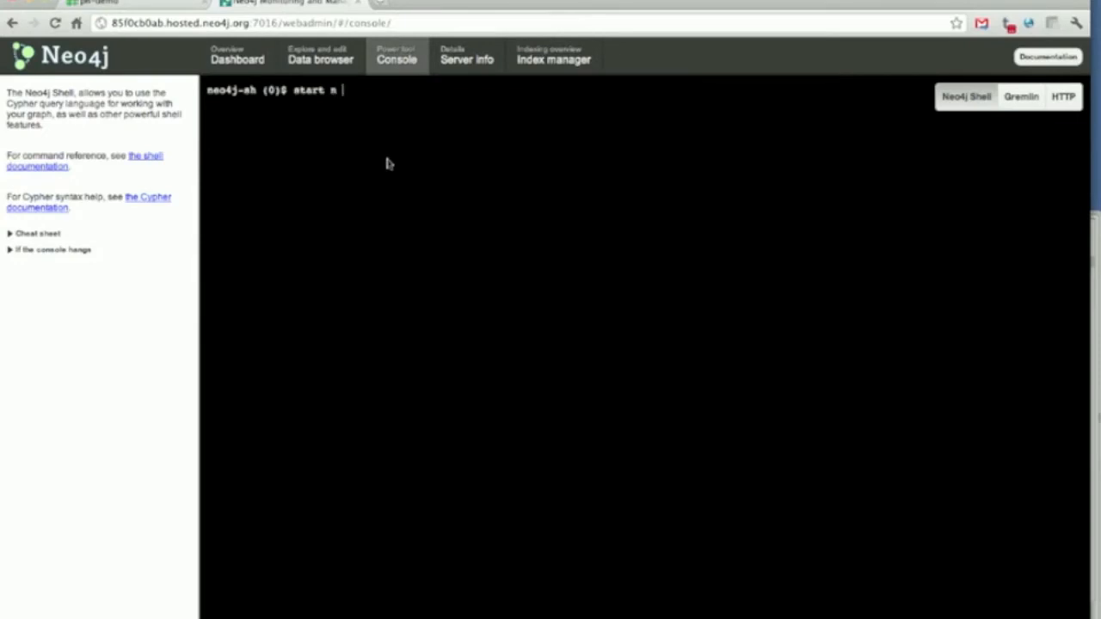
{"action": "type", "text": "(2)"}
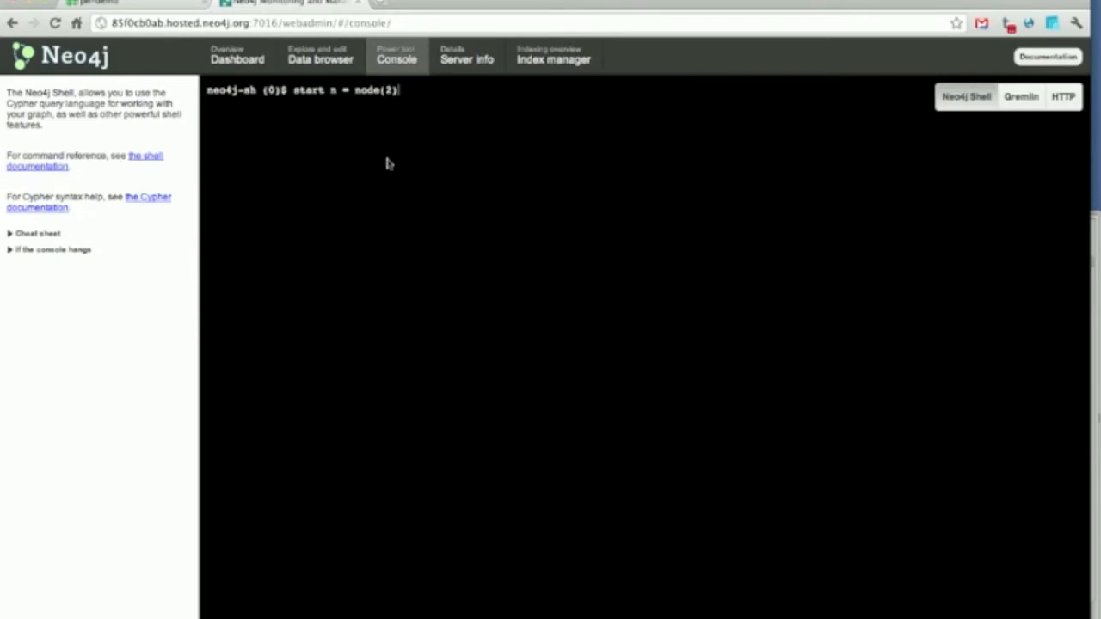
{"action": "type", "text": " return n"}
{"action": "key", "text": "Return"}
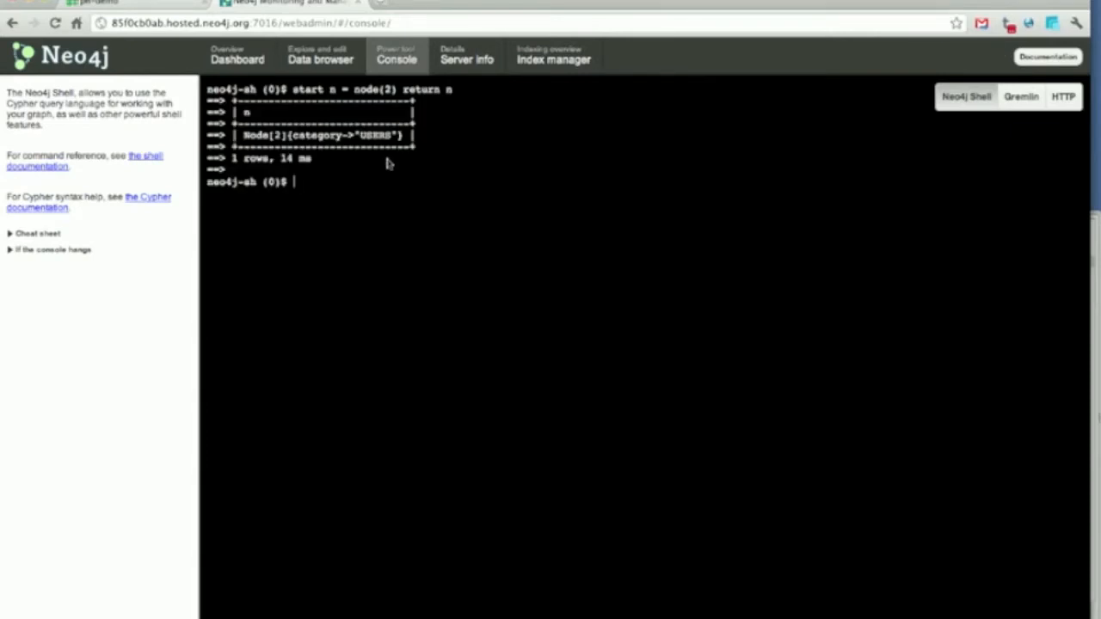
Explore the restored graph visually in the data browser, expanding the USERS node from node 0, and return to the dashboard
{"action": "left_click", "coordinate": [326, 56]}
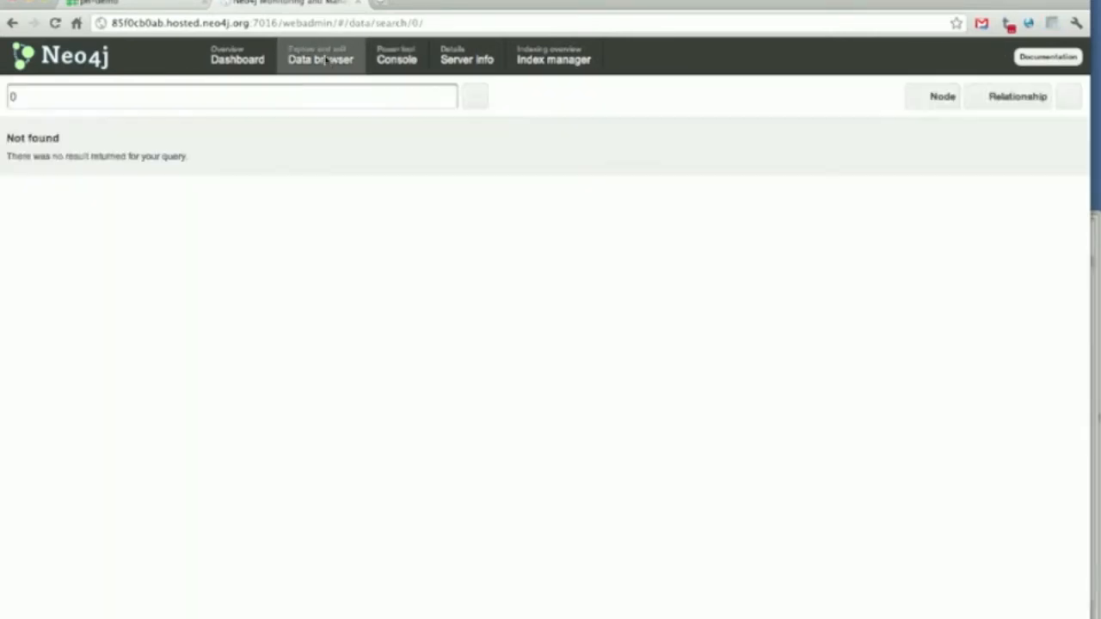
{"action": "left_click", "coordinate": [1067, 98]}
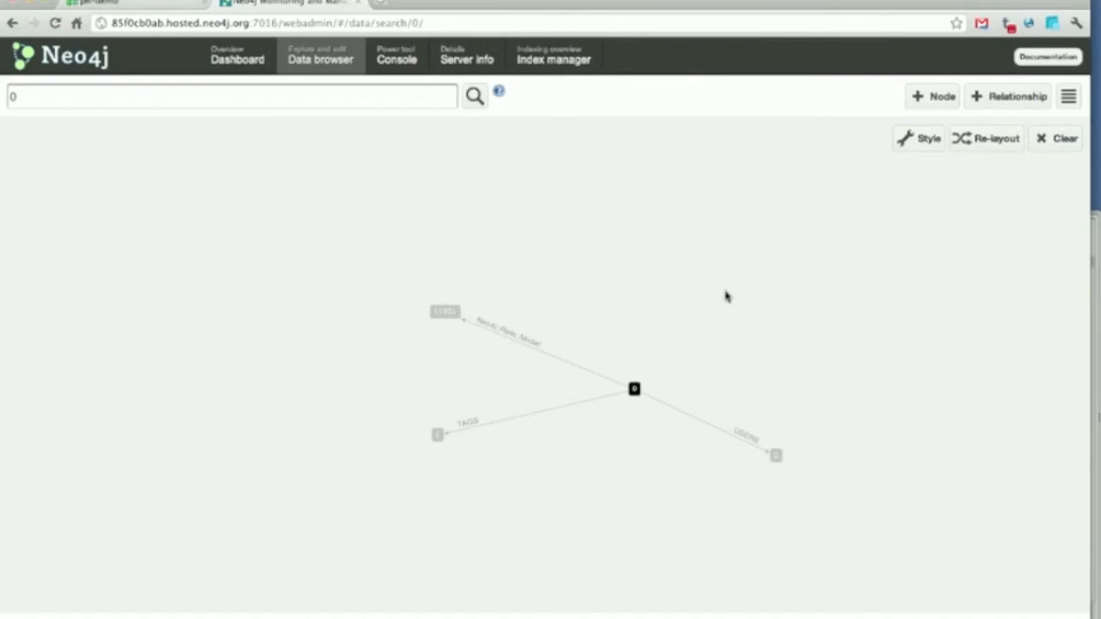
{"action": "left_click_drag", "start_coordinate": [633, 392], "coordinate": [601, 275]}
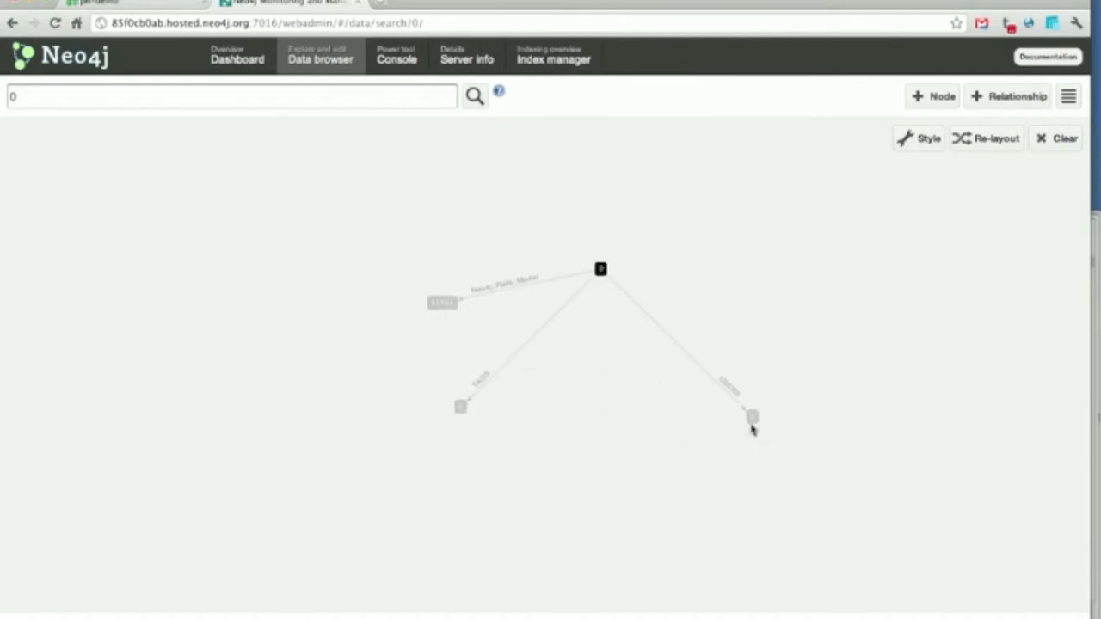
{"action": "left_click", "coordinate": [747, 406]}
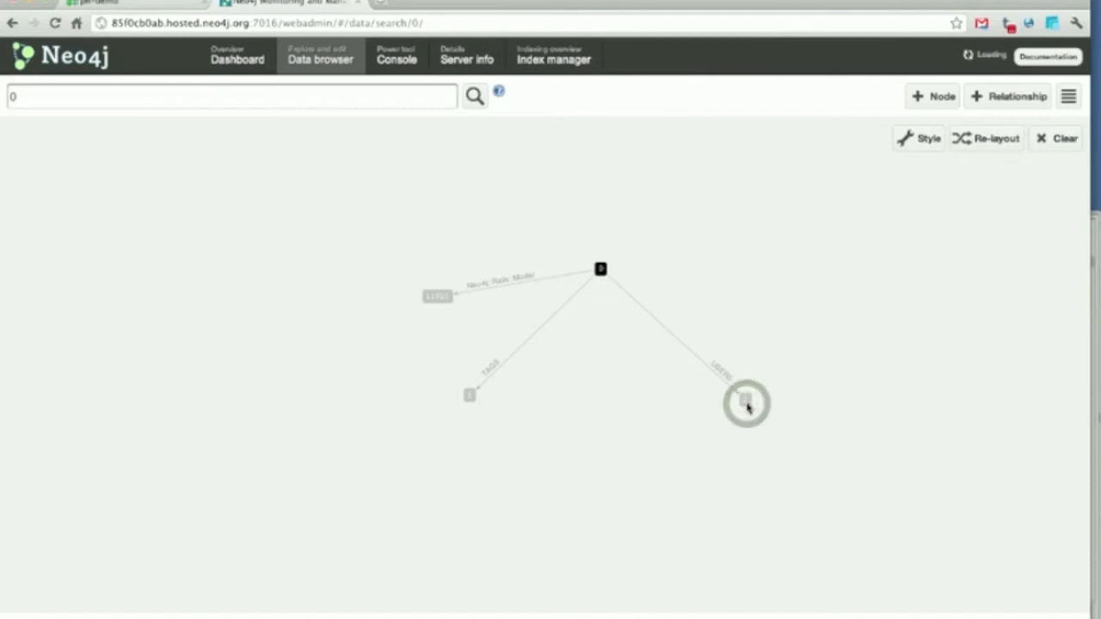
{"action": "left_click", "coordinate": [747, 404]}
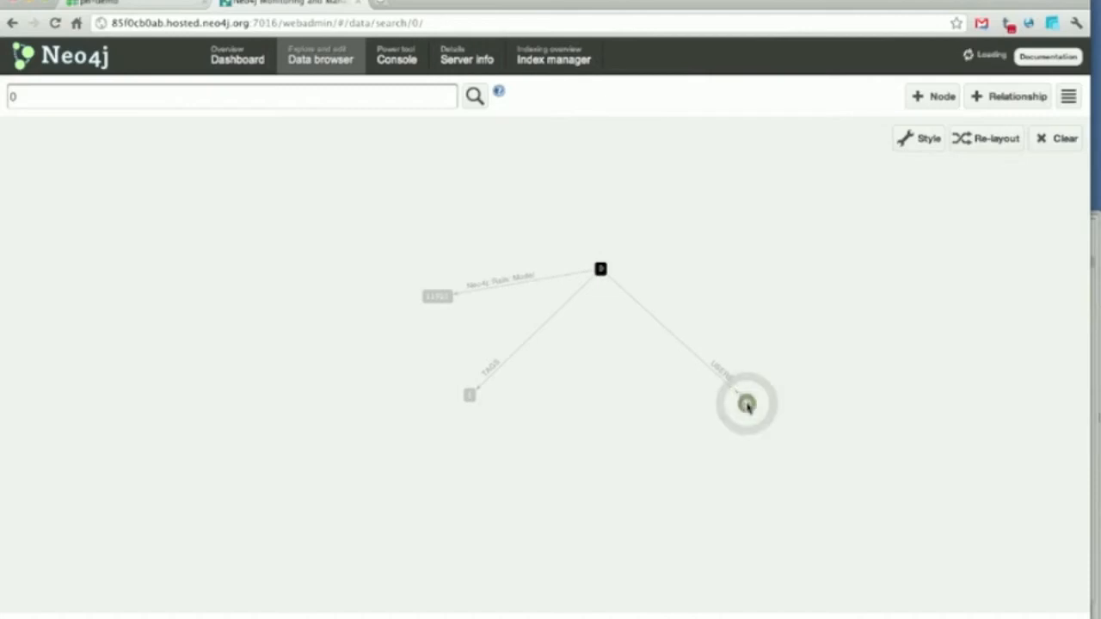
{"action": "left_click", "coordinate": [600, 269]}
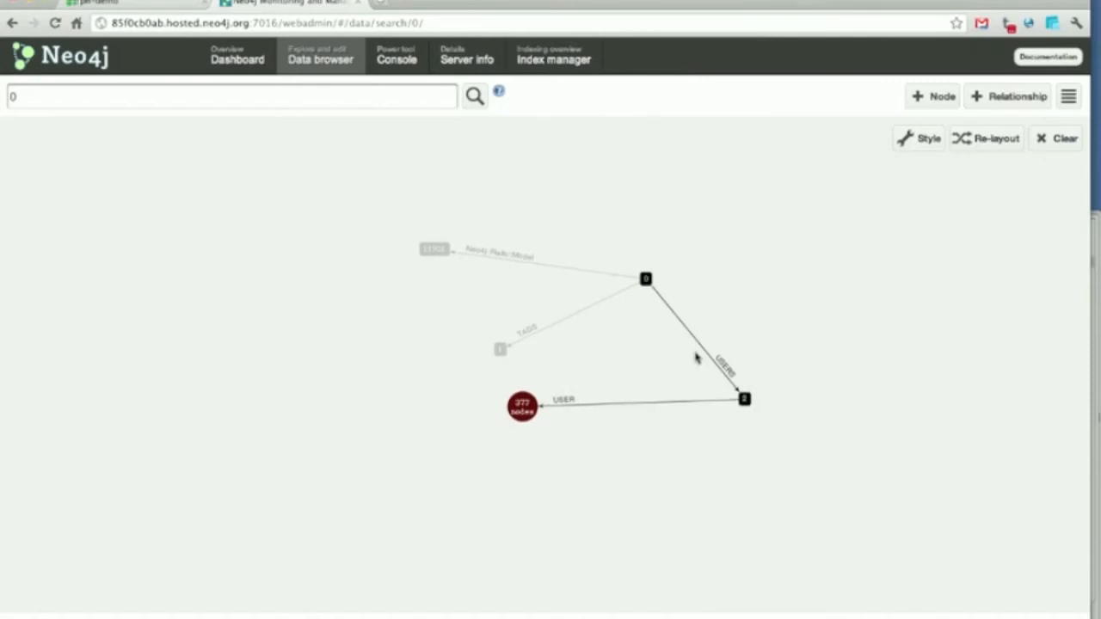
{"action": "left_click", "coordinate": [254, 62]}
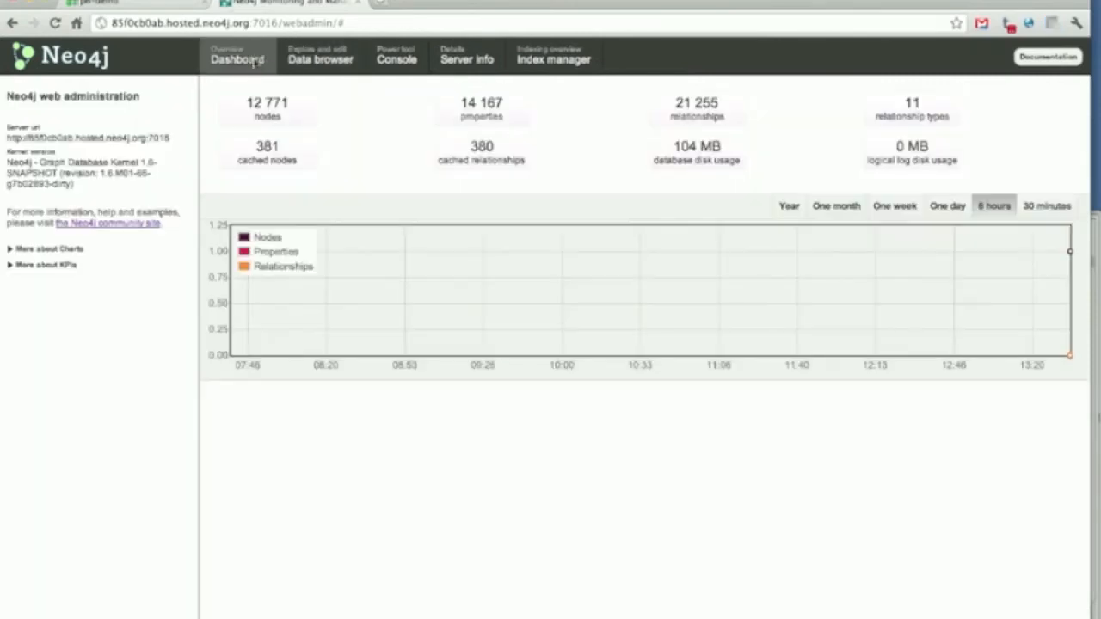
{"action": "key", "text": "super+Tab"}
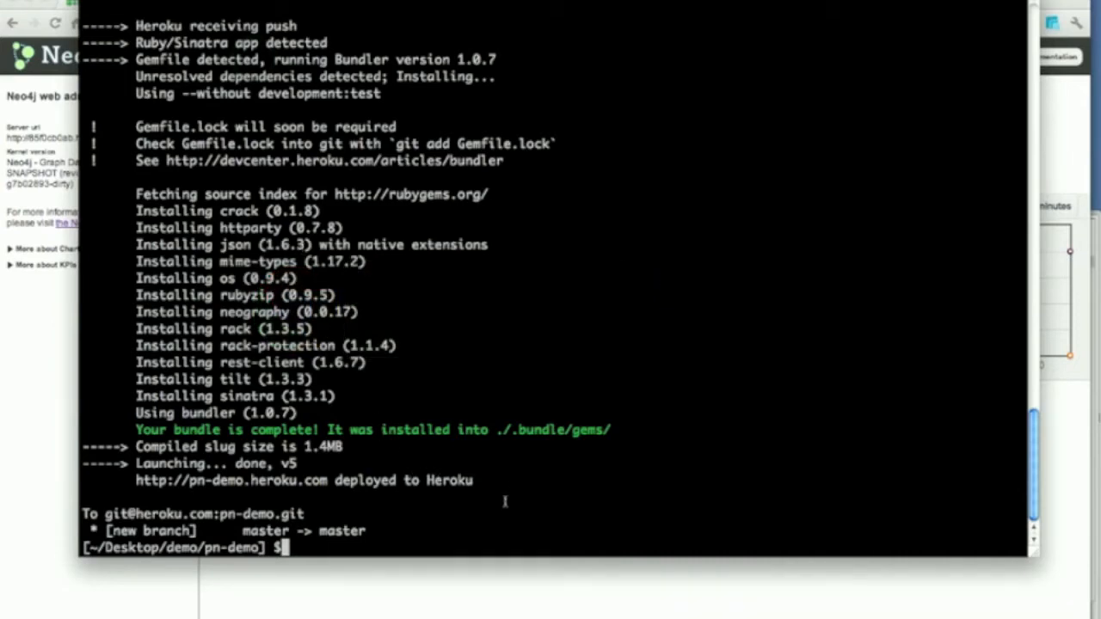
{"action": "type", "text": "curl -d '"}
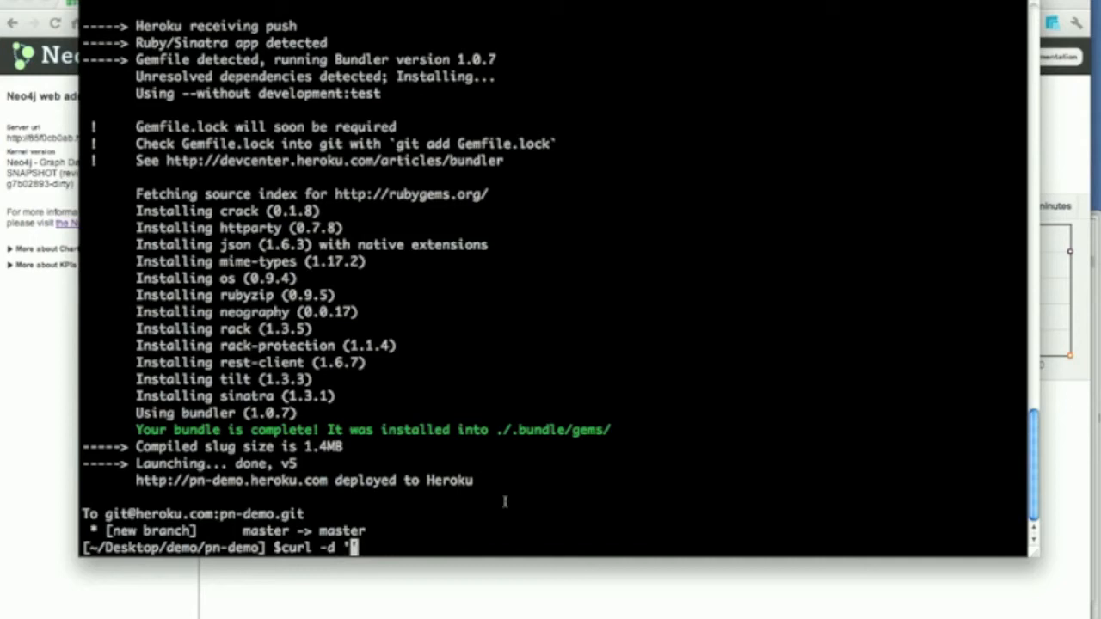
{"action": "type", "text": "start "}
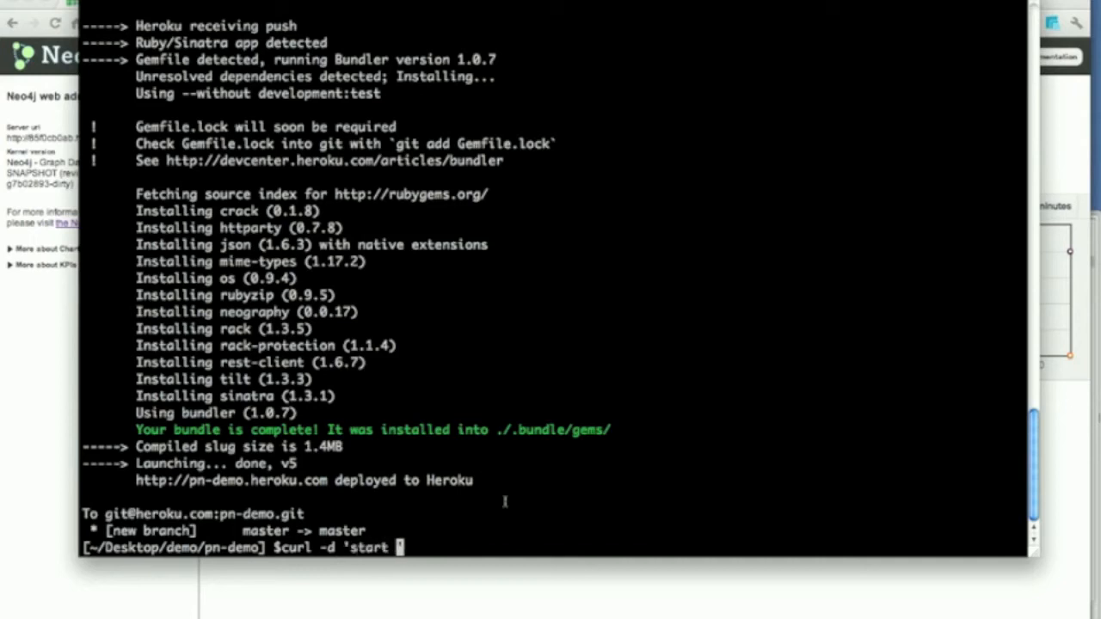
{"action": "type", "text": "n = node(2"}
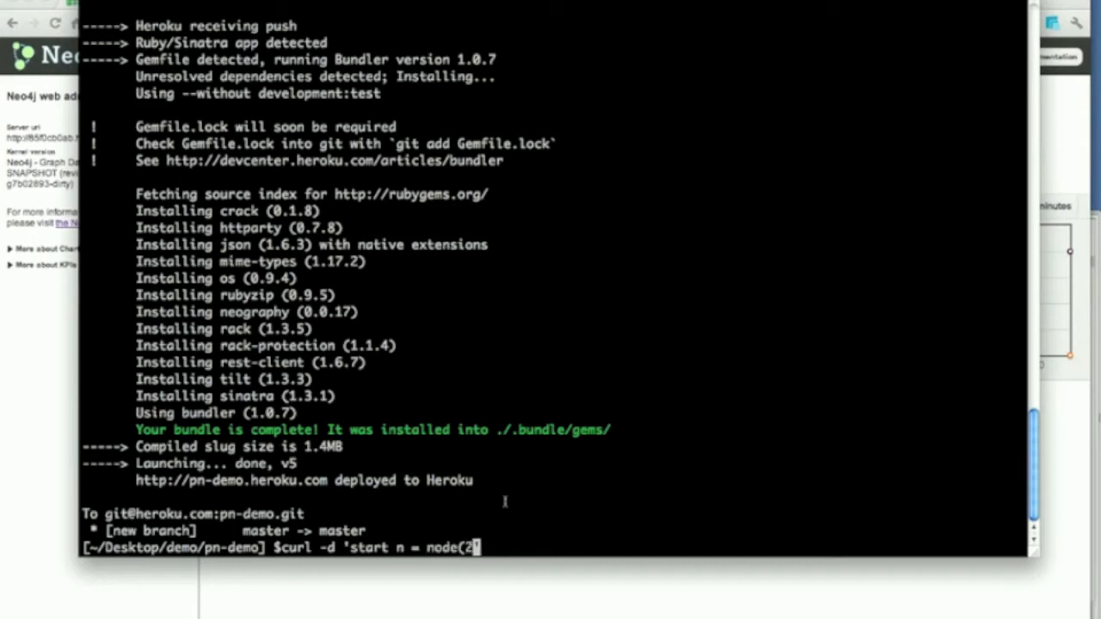
{"action": "type", "text": ") return"}
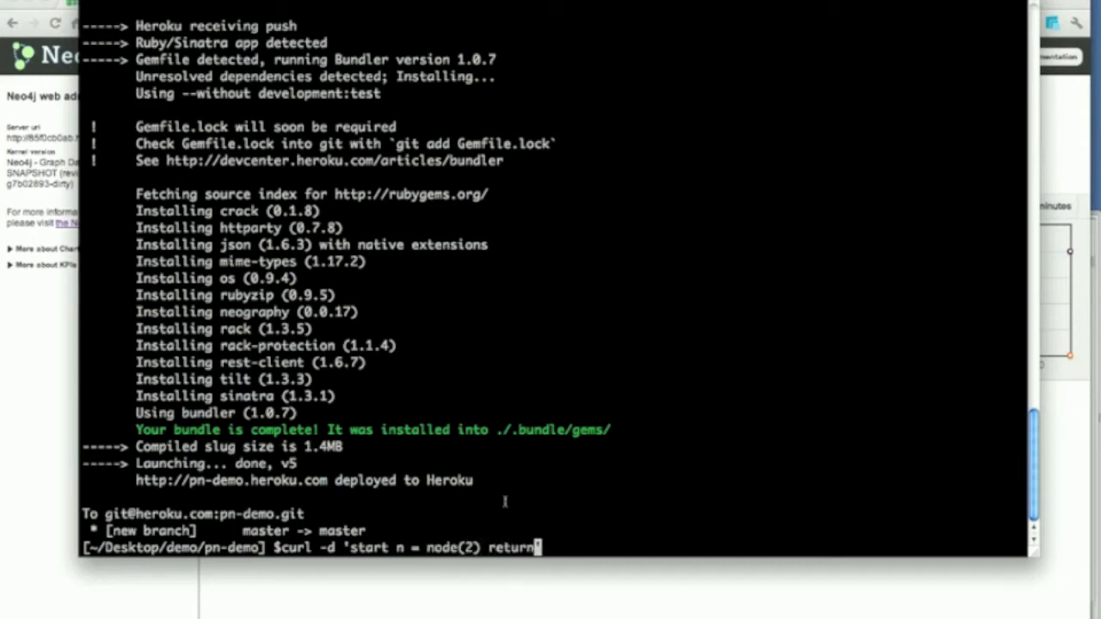
{"action": "type", "text": " n' http"}
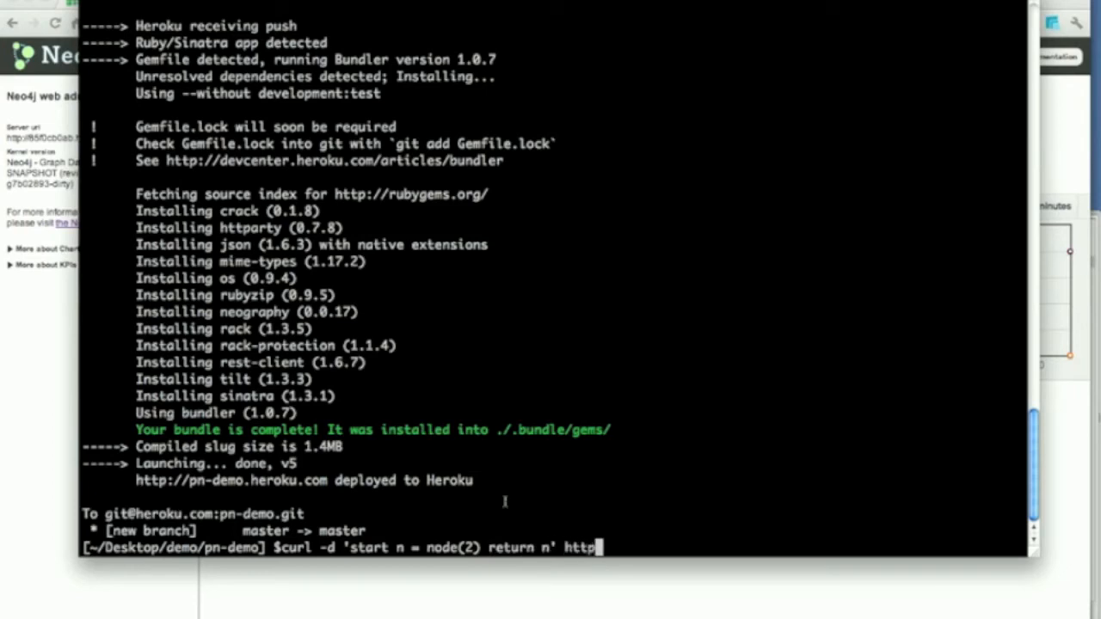
{"action": "type", "text": "://pn-demo"}
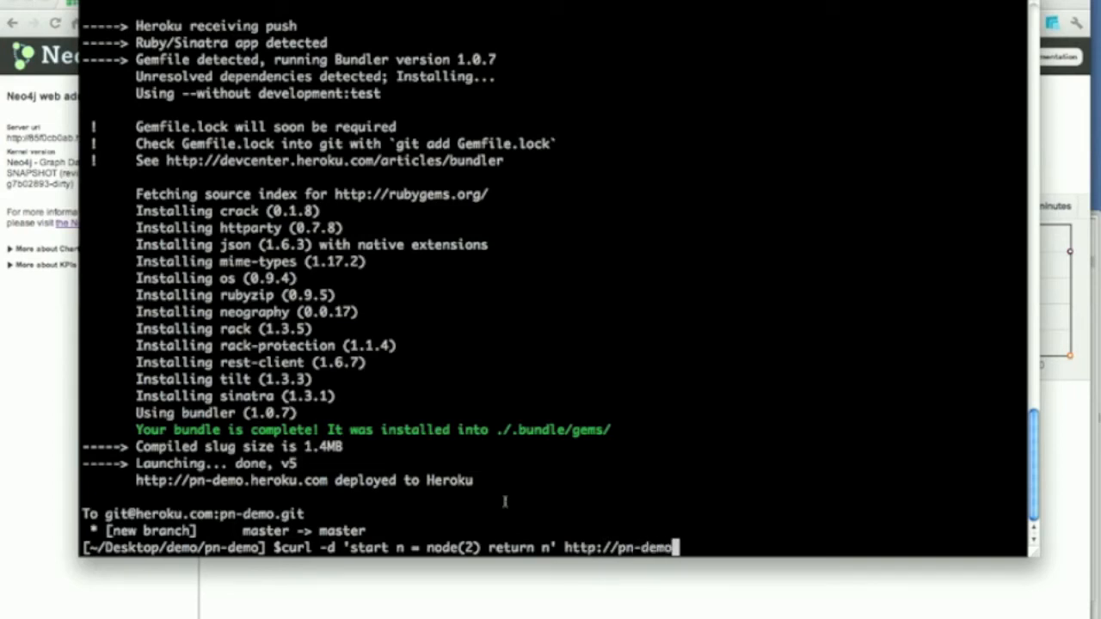
{"action": "type", "text": ".heroku."}
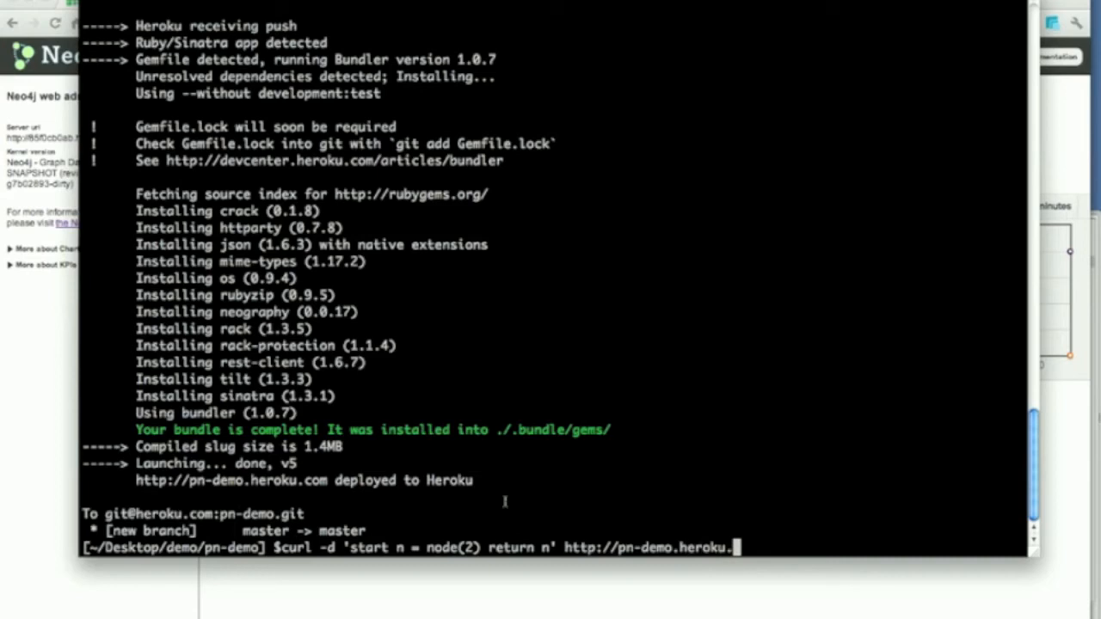
{"action": "type", "text": "com/raw"}
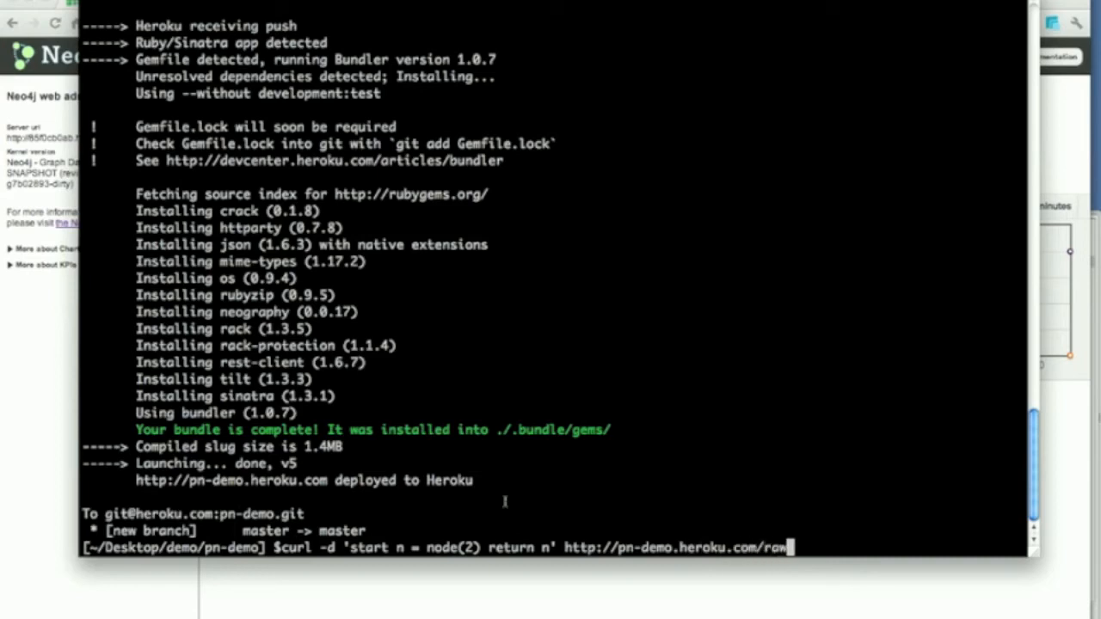
{"action": "type", "text": "-cypher"}
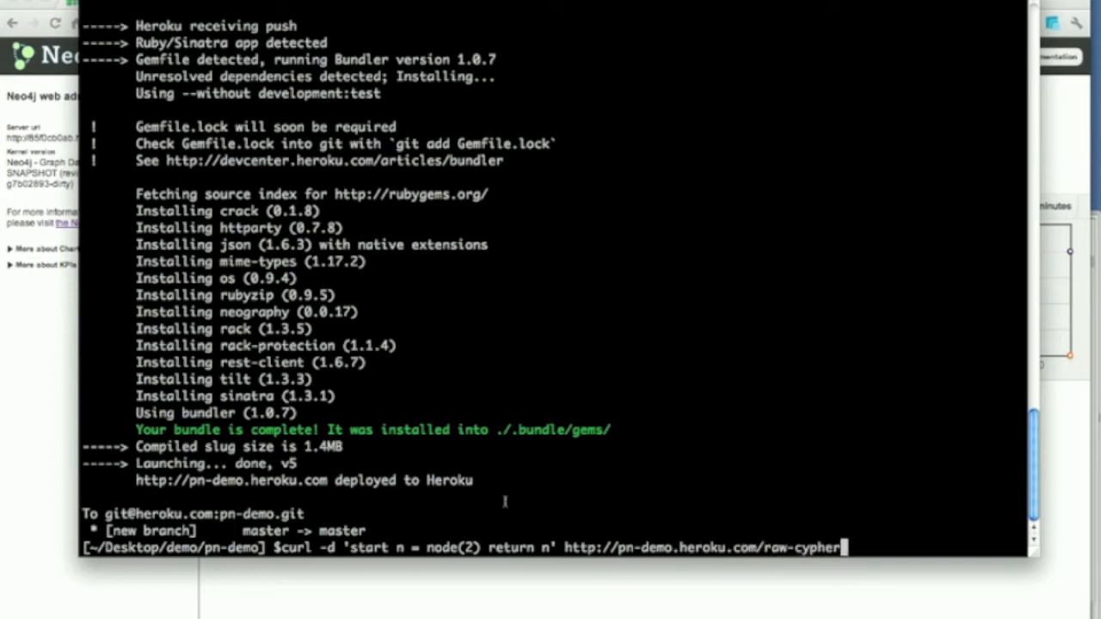
{"action": "key", "text": "Return"}
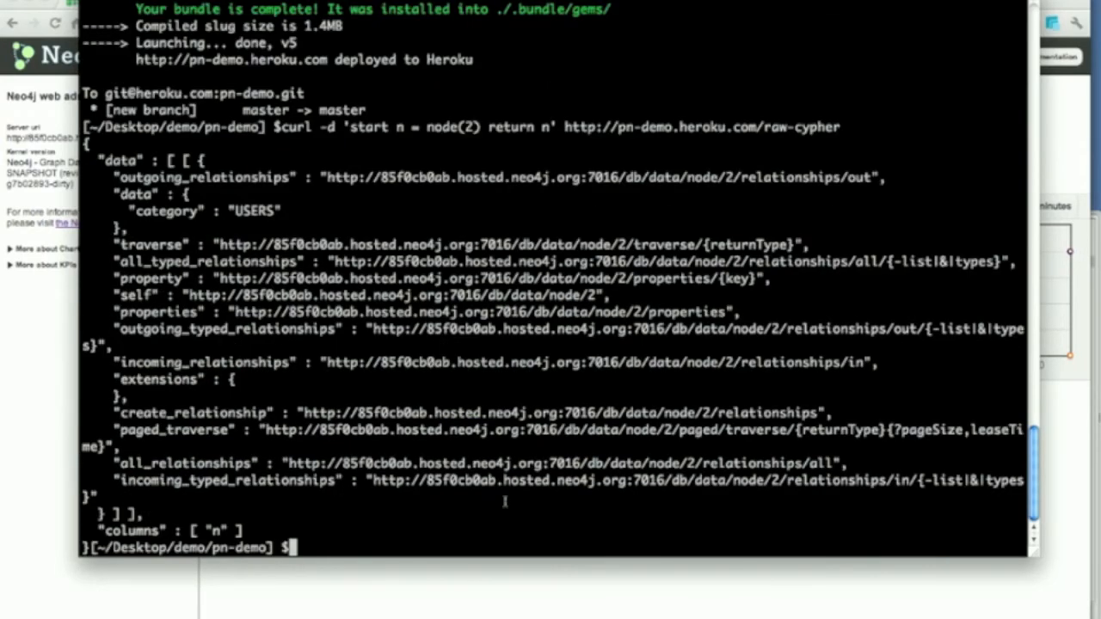
Rerun the curl request with the query changed to 'start n = node(2) return n.category'
{"action": "key", "text": "Up"}
{"action": "key", "text": "Left"}
{"action": "key", "text": "Left"}
{"action": "key", "text": "Left"}
{"action": "key", "text": "Left"}
{"action": "key", "text": "Left"}
{"action": "key", "text": "Left"}
{"action": "key", "text": "Left"}
{"action": "key", "text": "Left"}
{"action": "key", "text": "Left"}
{"action": "key", "text": "Left"}
{"action": "key", "text": "Left"}
{"action": "key", "text": "Left"}
{"action": "key", "text": "Left"}
{"action": "key", "text": "Left"}
{"action": "key", "text": "Left"}
{"action": "key", "text": "Left"}
{"action": "key", "text": "Left"}
{"action": "key", "text": "Left"}
{"action": "key", "text": "Left"}
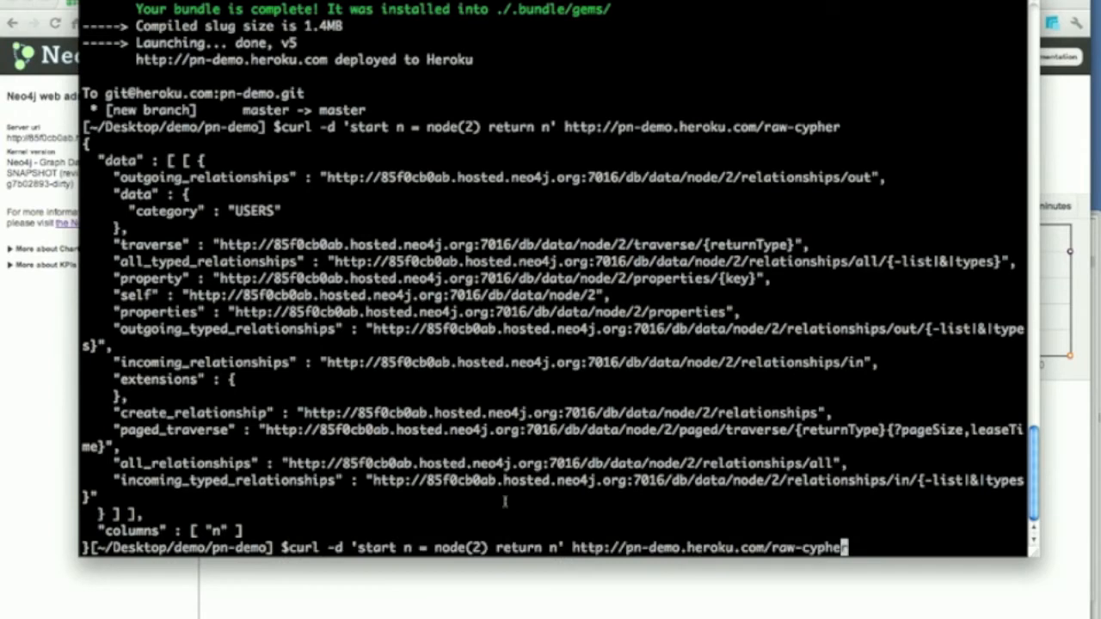
{"action": "key", "text": "Left"}
{"action": "key", "text": "Left"}
{"action": "key", "text": "Left"}
{"action": "key", "text": "Left"}
{"action": "key", "text": "Left"}
{"action": "key", "text": "Left"}
{"action": "key", "text": "Left"}
{"action": "key", "text": "Left"}
{"action": "key", "text": "Left"}
{"action": "key", "text": "Left"}
{"action": "key", "text": "Left"}
{"action": "key", "text": "Left"}
{"action": "key", "text": "Left"}
{"action": "key", "text": "Left"}
{"action": "key", "text": "Left"}
{"action": "key", "text": "Left"}
{"action": "key", "text": "Left"}
{"action": "key", "text": "Left"}
{"action": "key", "text": "Left"}
{"action": "type", "text": ".category"}
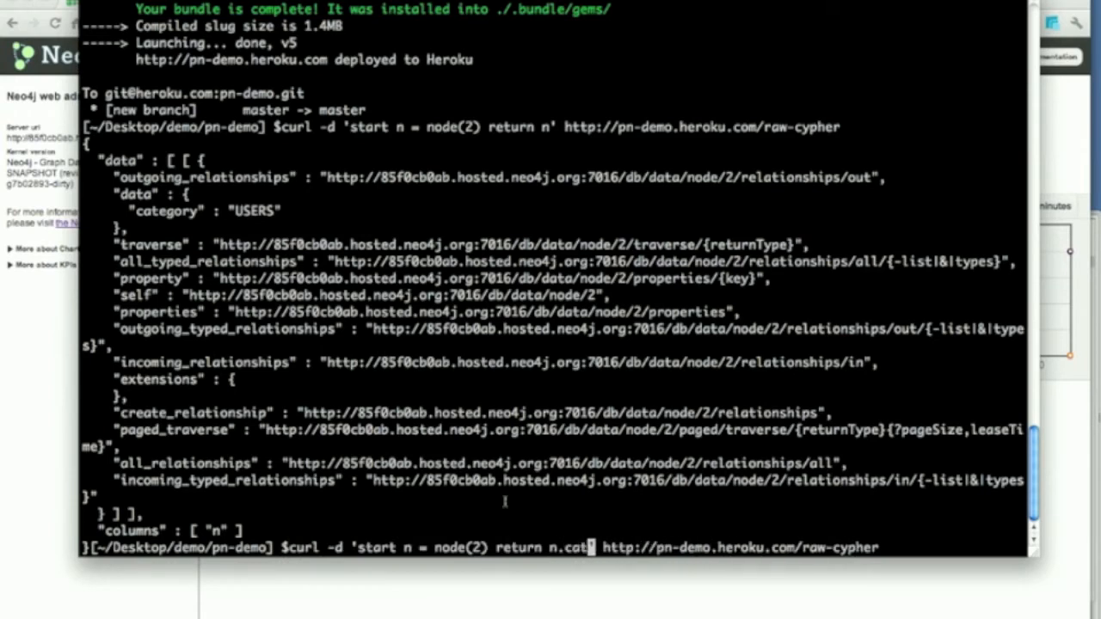
{"action": "key", "text": "Return"}
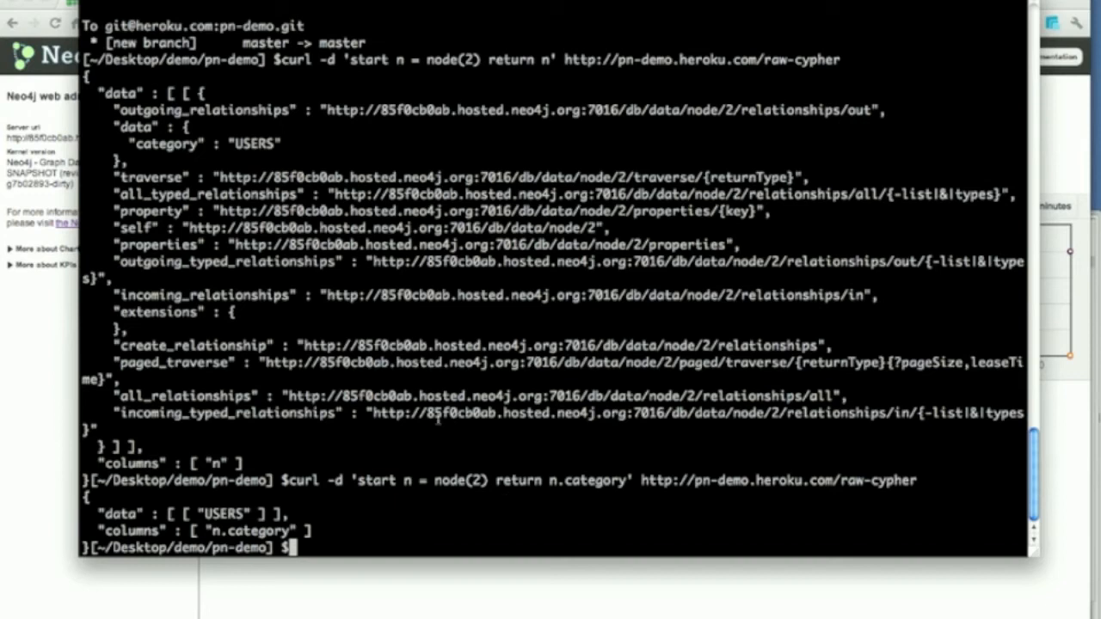
Switch to Chrome and view the JSON endpoint script belonging to the pn-demo spreadsheet
{"action": "key", "text": "super+Tab"}
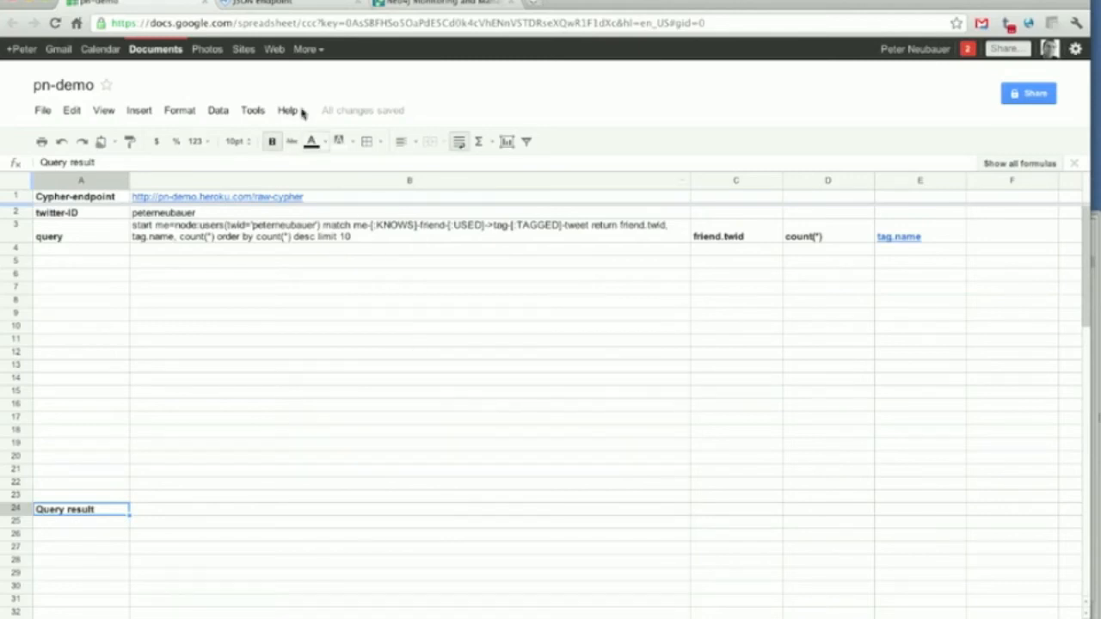
{"action": "left_click", "coordinate": [268, 4]}
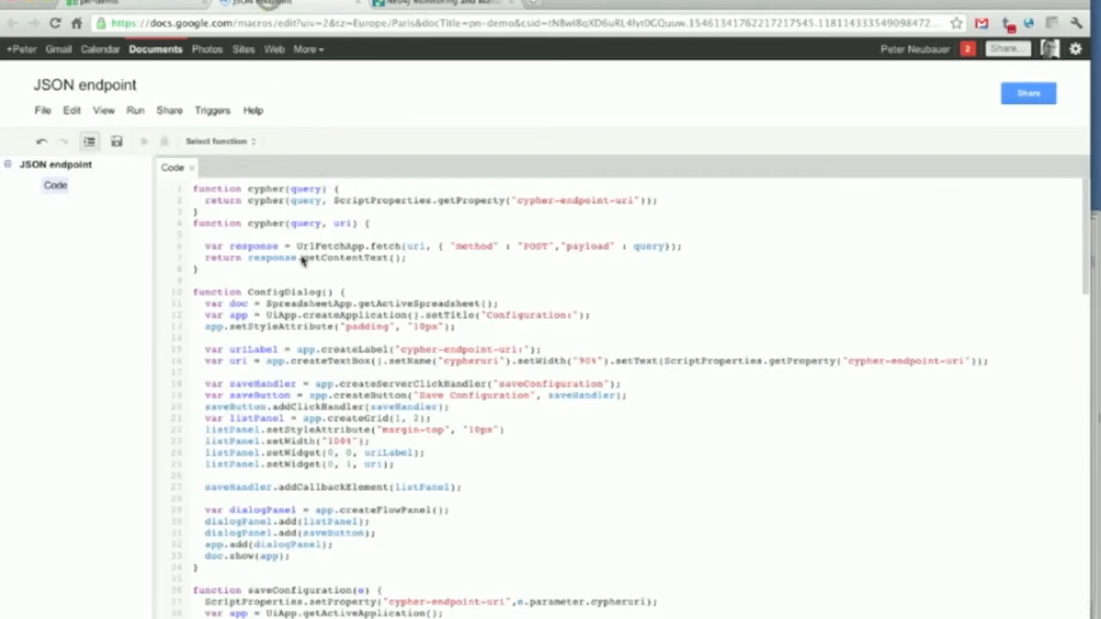
Examine the two-argument cypher(query, uri) function and the cell(str, row, column) function in the script
{"action": "left_click", "coordinate": [349, 421]}
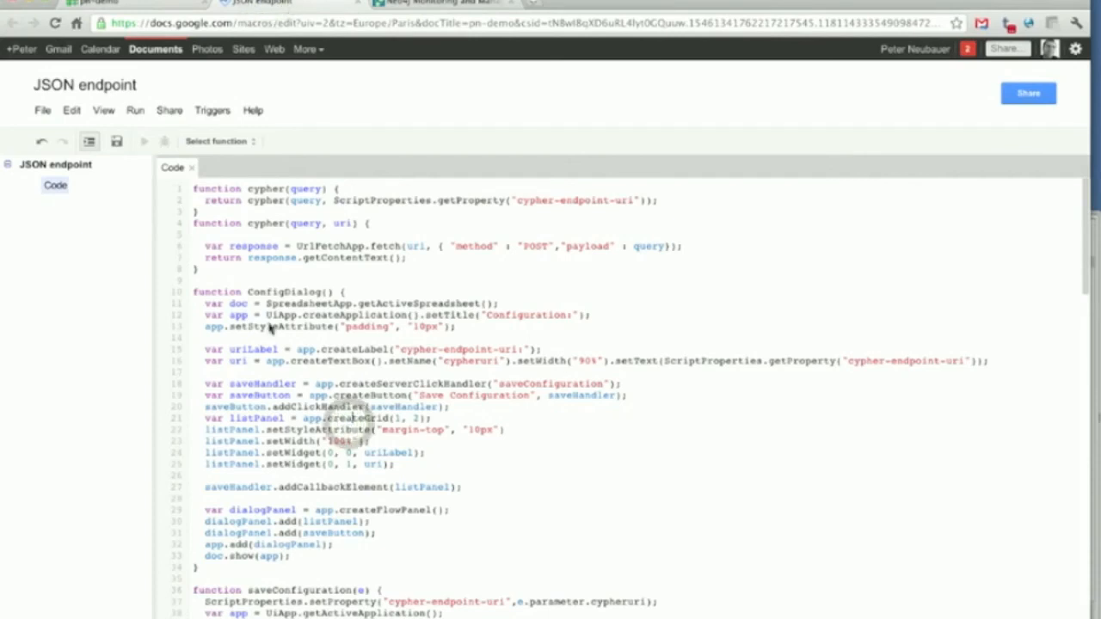
{"action": "double_click", "coordinate": [272, 224]}
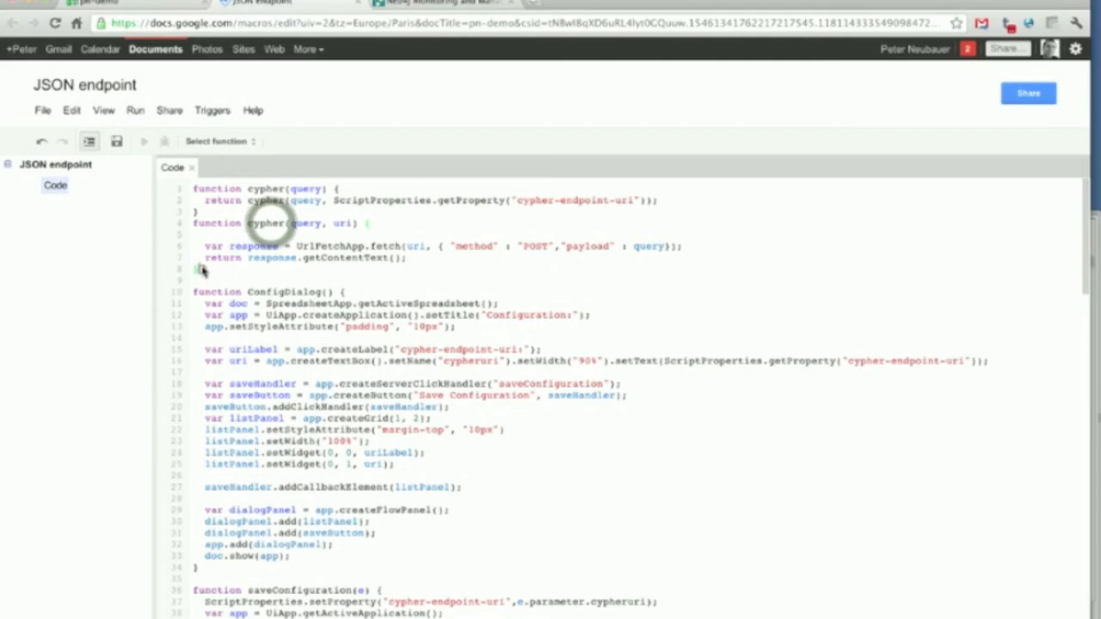
{"action": "left_click_drag", "start_coordinate": [200, 269], "coordinate": [181, 227]}
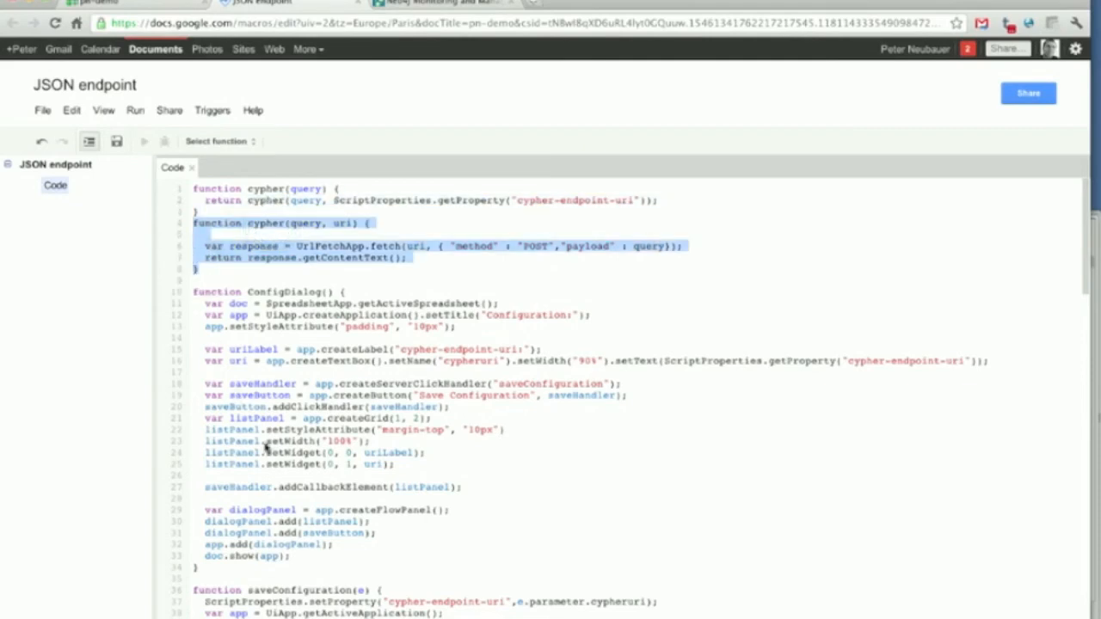
{"action": "scroll", "coordinate": [284, 490], "scroll_direction": "down", "scroll_amount": 10}
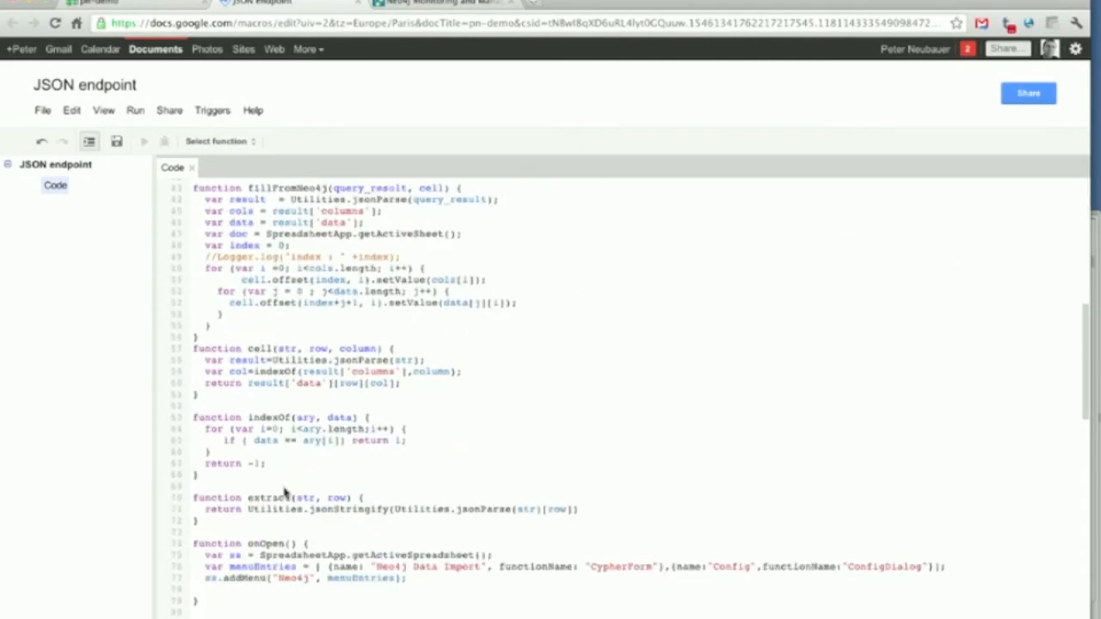
{"action": "left_click_drag", "start_coordinate": [210, 401], "coordinate": [179, 353]}
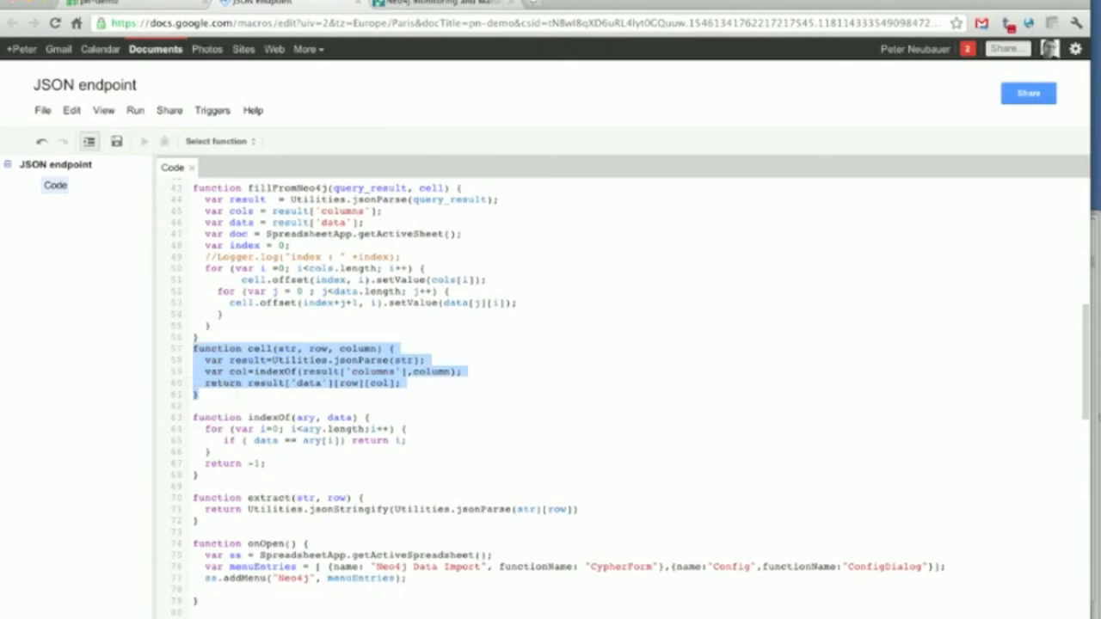
Return to the pn-demo spreadsheet and inspect the Cypher endpoint, twitter-ID and query cells, B1 to B3
{"action": "left_click", "coordinate": [135, 9]}
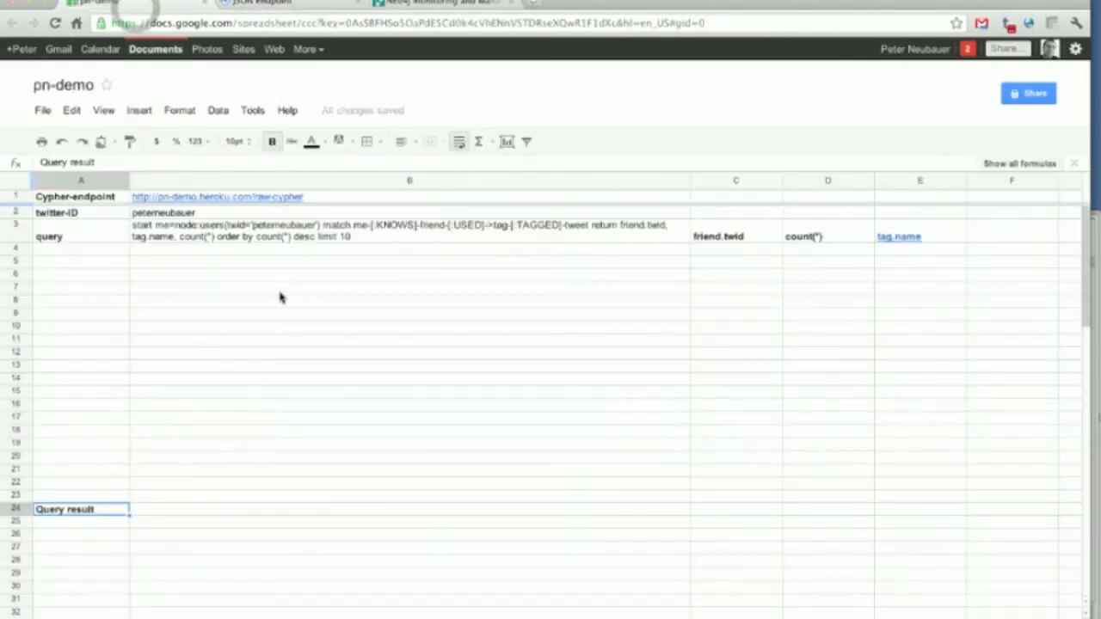
{"action": "left_click", "coordinate": [332, 200]}
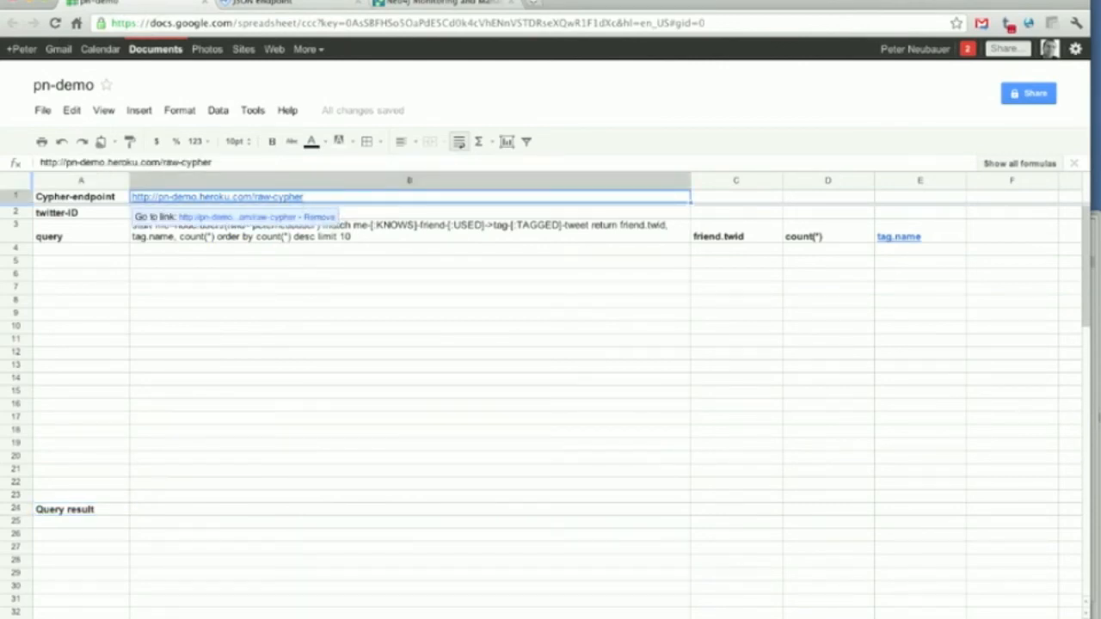
{"action": "left_click", "coordinate": [383, 213]}
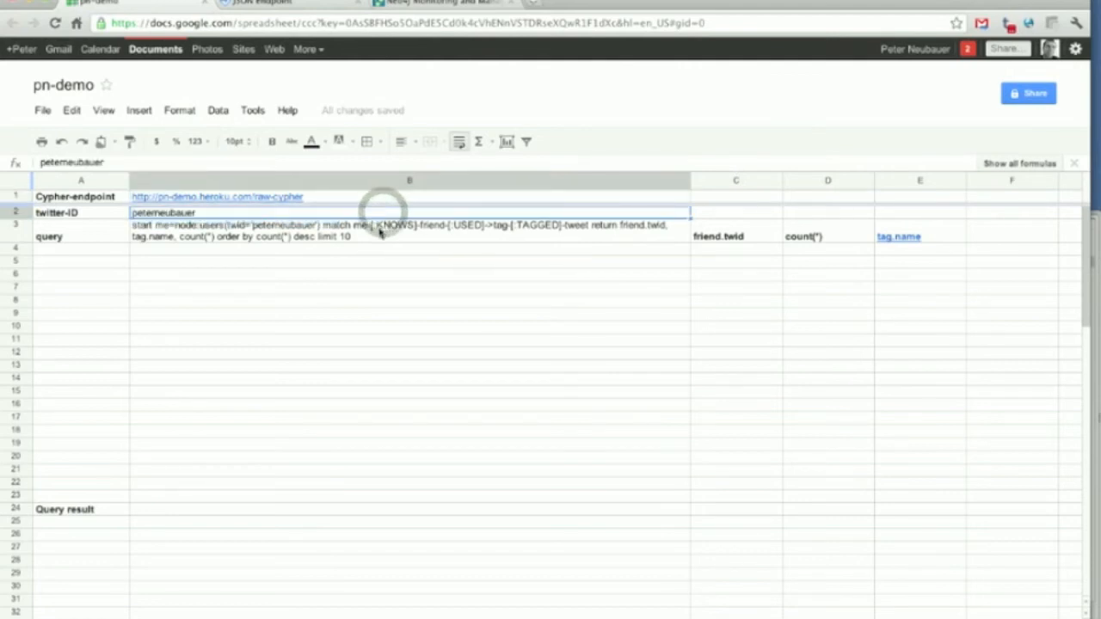
{"action": "left_click", "coordinate": [379, 236]}
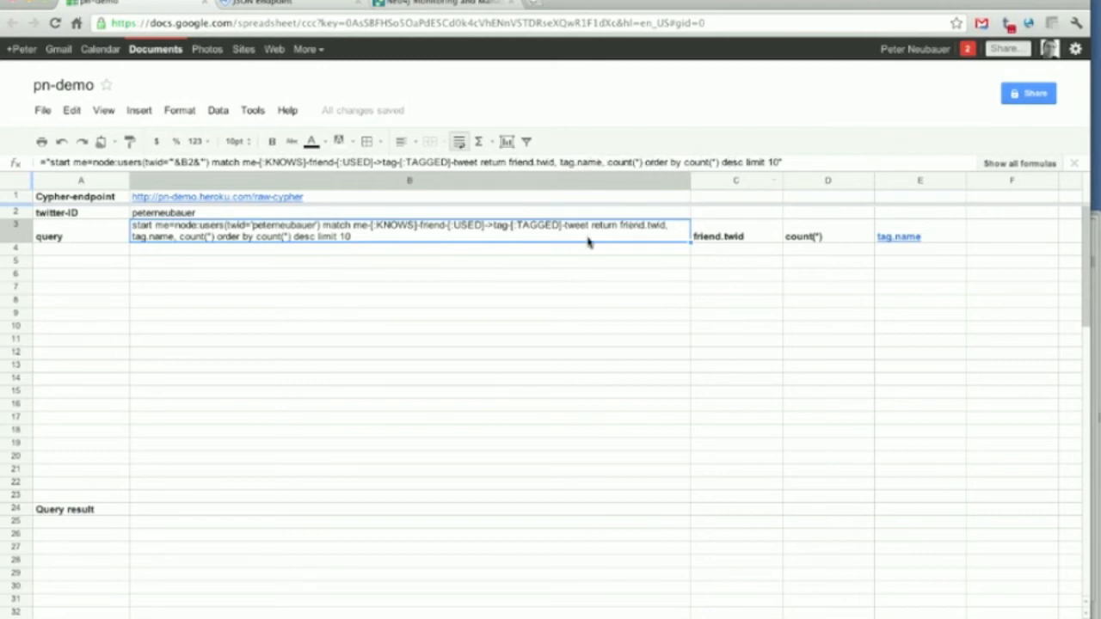
{"action": "left_click", "coordinate": [499, 275]}
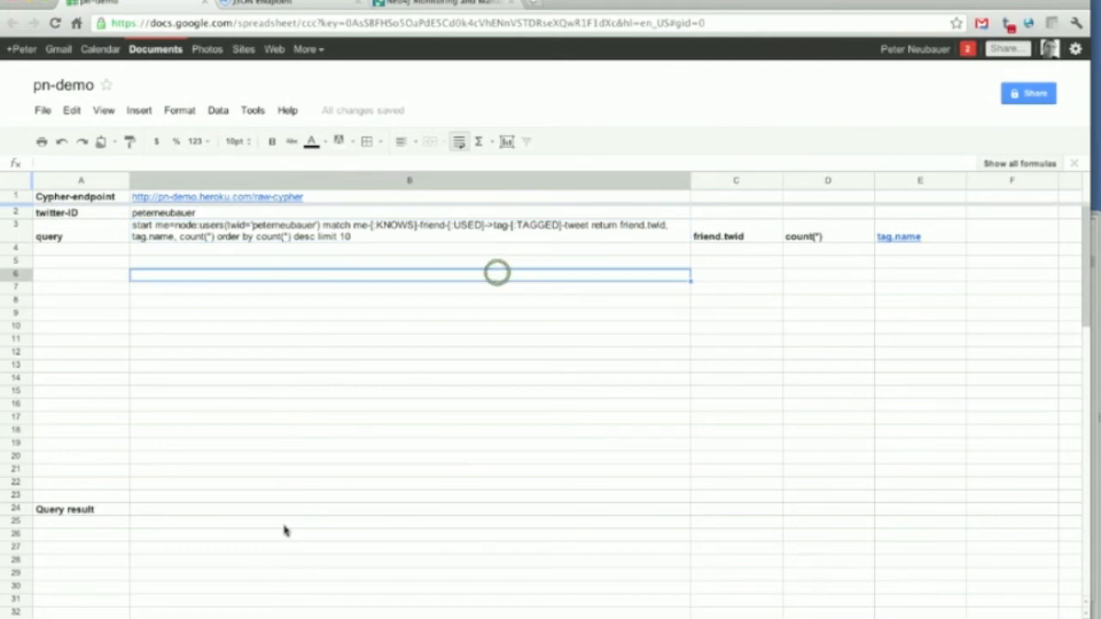
Enter the formula =cypher(B3,B1) in cell B24 beside Query result to run the query against the endpoint
{"action": "left_click", "coordinate": [303, 509]}
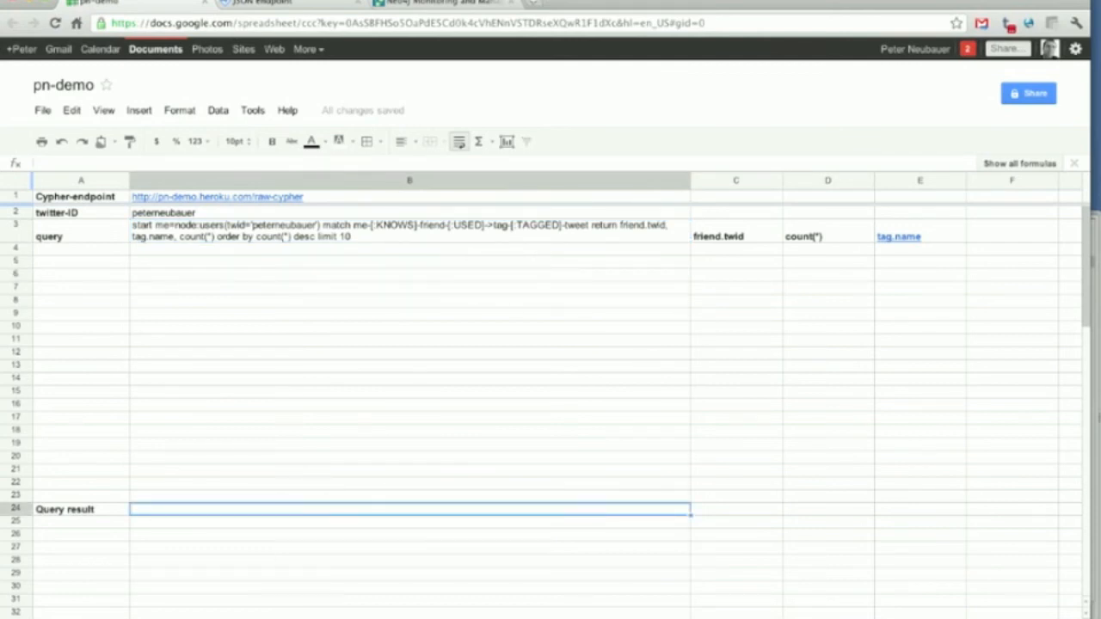
{"action": "type", "text": "=cyph"}
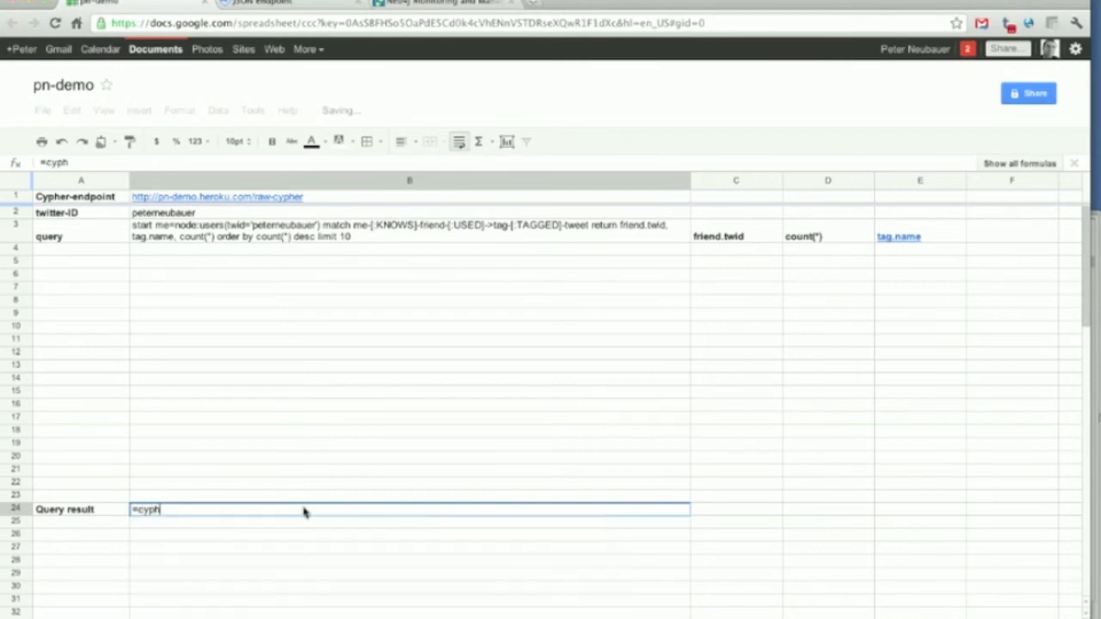
{"action": "type", "text": "er("}
{"action": "left_click", "coordinate": [333, 229]}
{"action": "type", "text": ","}
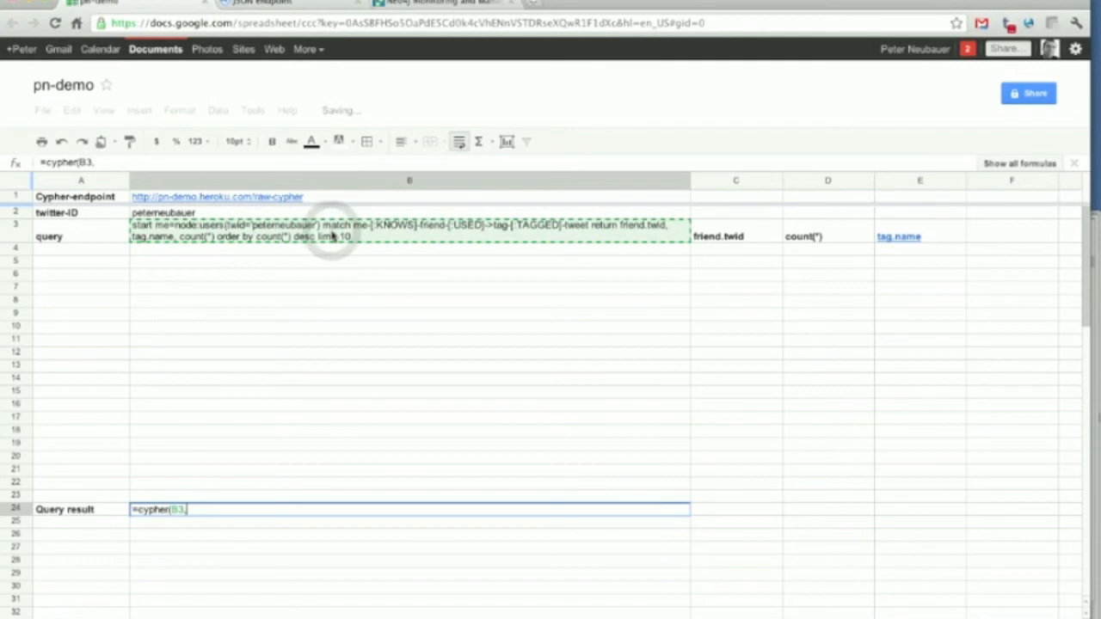
{"action": "left_click", "coordinate": [353, 201]}
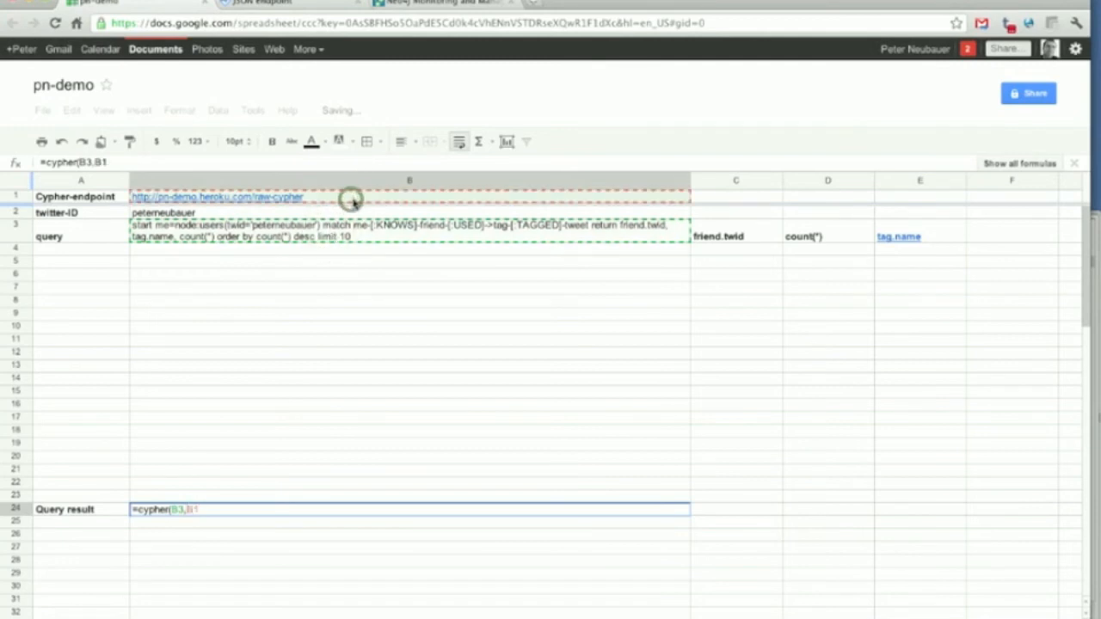
{"action": "key", "text": "Return"}
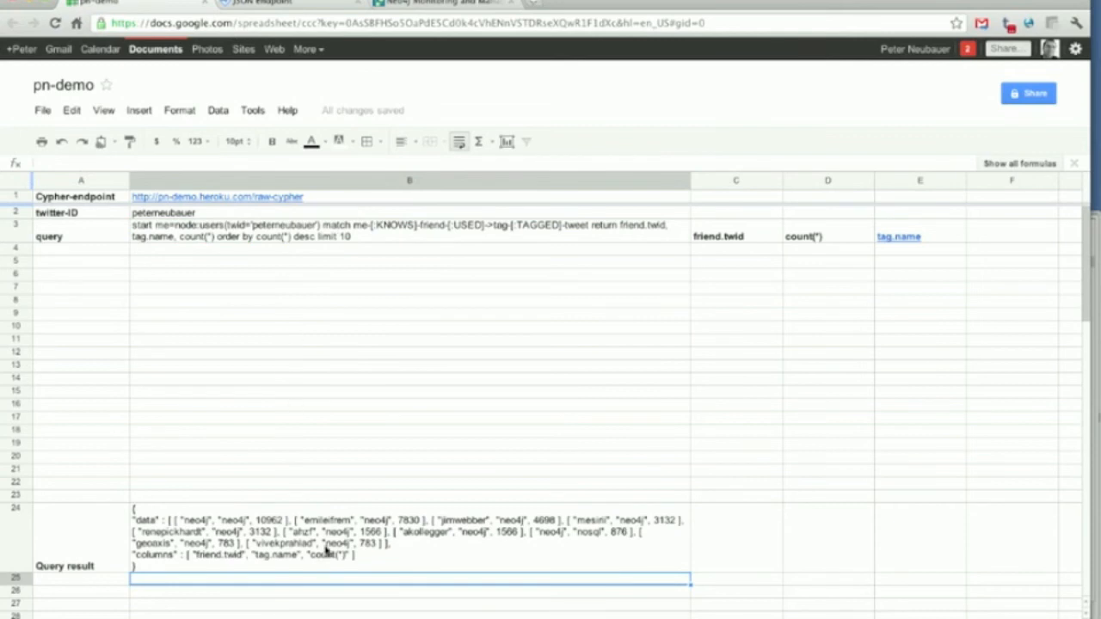
{"action": "left_click", "coordinate": [731, 249]}
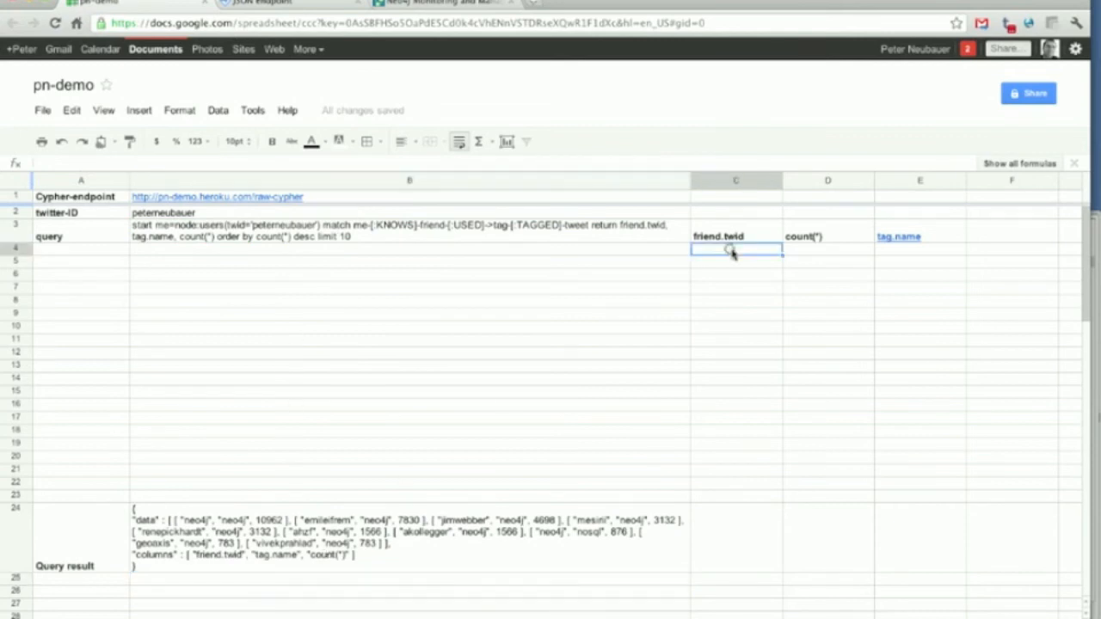
{"action": "type", "text": "cell("}
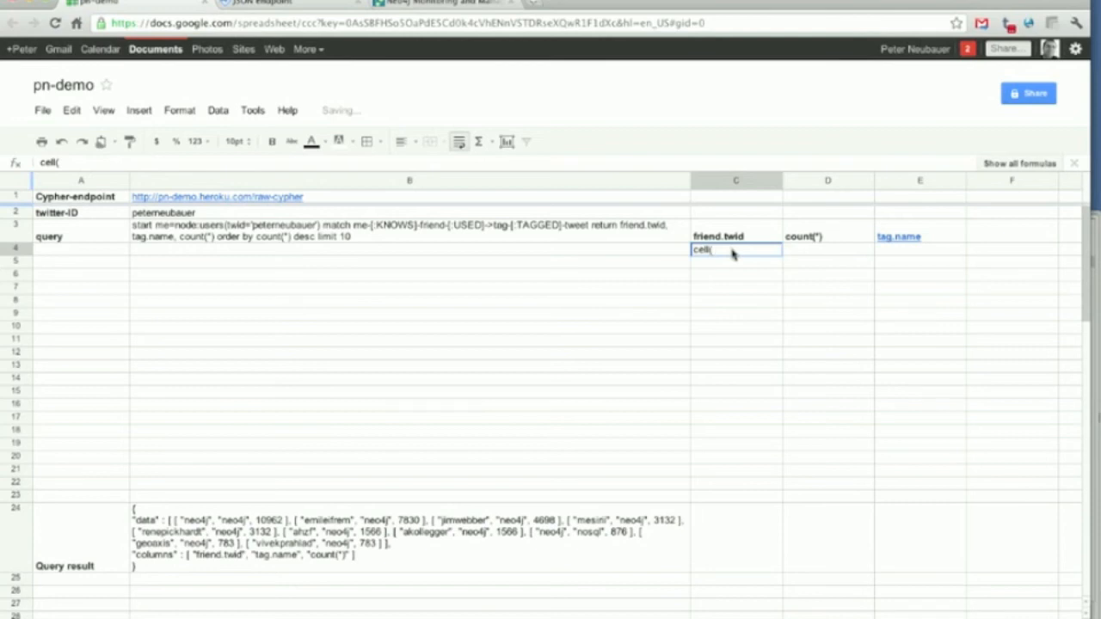
{"action": "type", "text": "$"}
{"action": "key", "text": "BackSpace"}
{"action": "left_click", "coordinate": [475, 570]}
Enter the formula =cell(B24,row()-2,C3) in cell C4 under the friend.twid header
{"action": "left_click", "coordinate": [728, 250]}
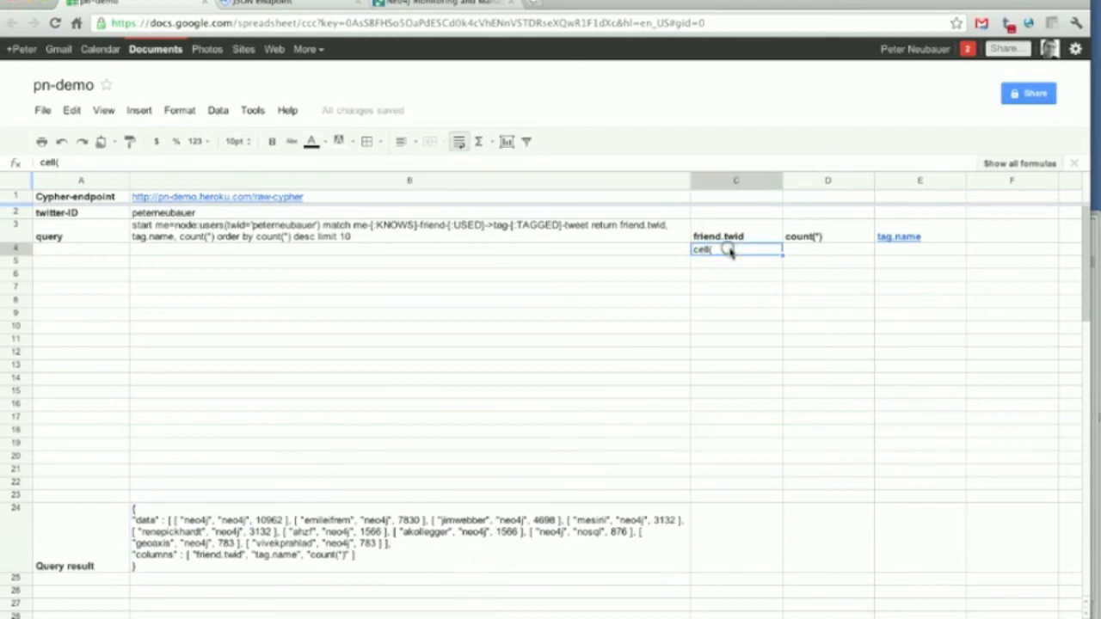
{"action": "type", "text": "=cell("}
{"action": "left_click", "coordinate": [479, 527]}
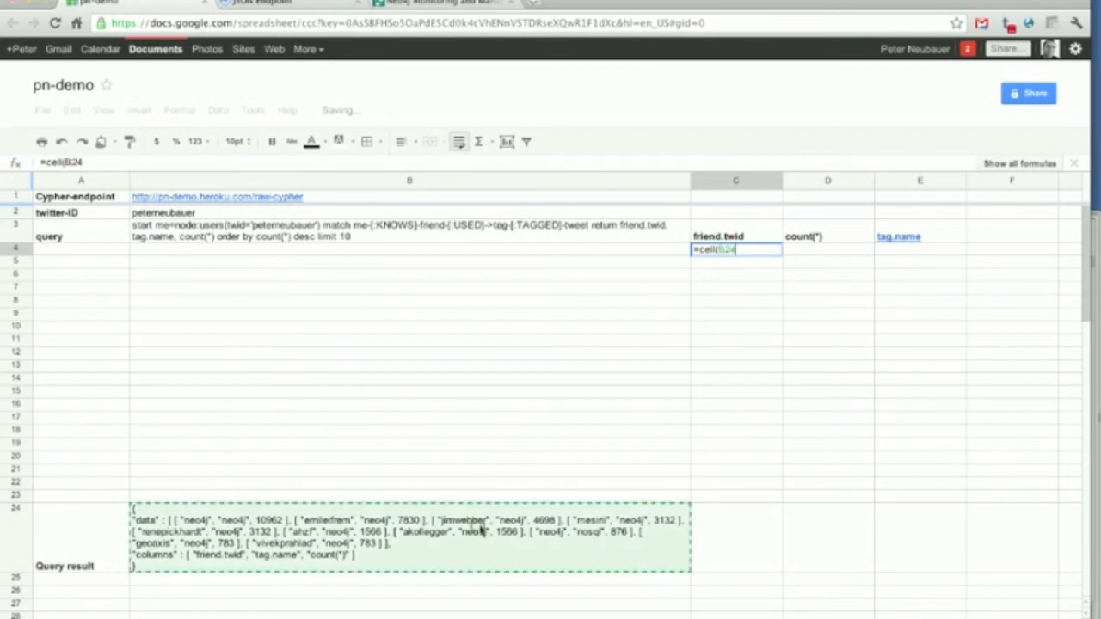
{"action": "key", "text": "Left"}
{"action": "key", "text": "Right"}
{"action": "key", "text": "Right"}
{"action": "key", "text": "Left"}
{"action": "type", "text": "row"}
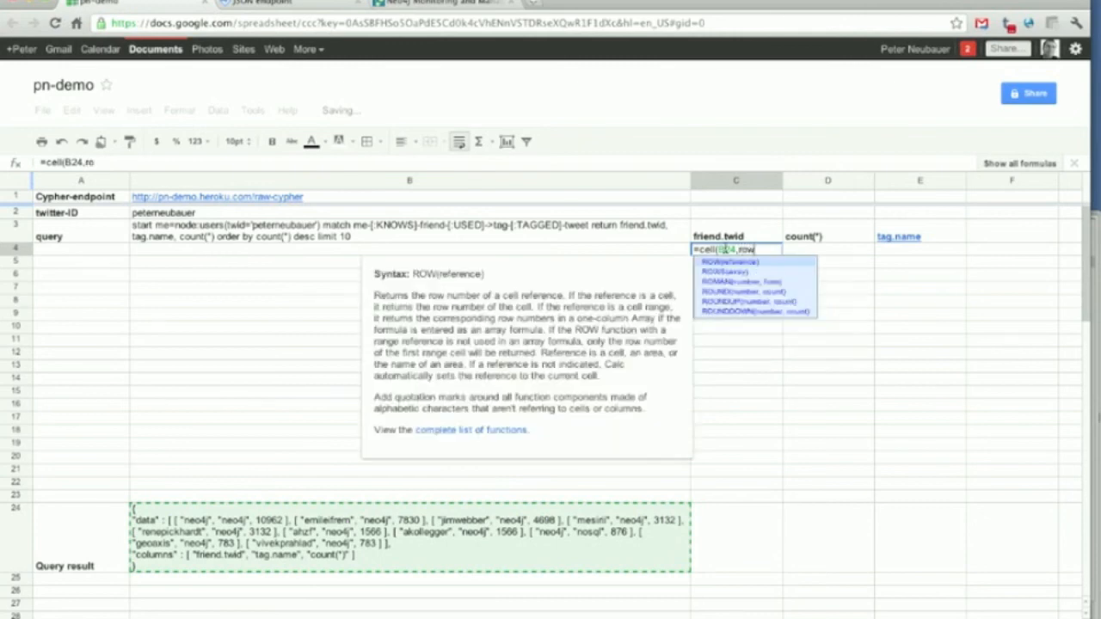
{"action": "type", "text": "()"}
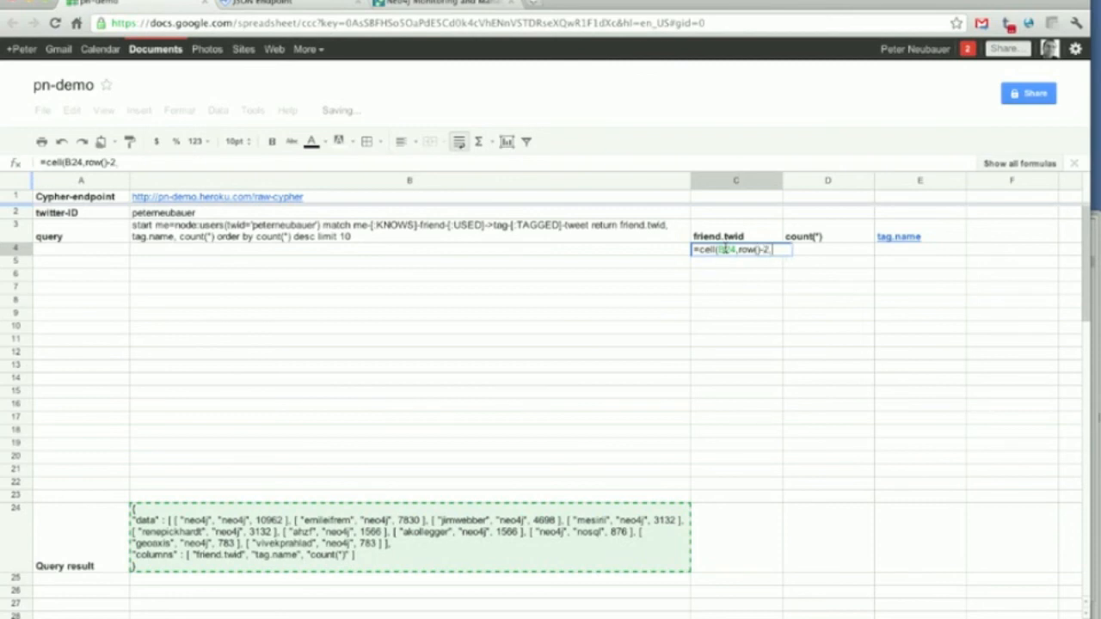
{"action": "type", "text": "-2,"}
{"action": "left_click", "coordinate": [724, 234]}
{"action": "type", "text": ")"}
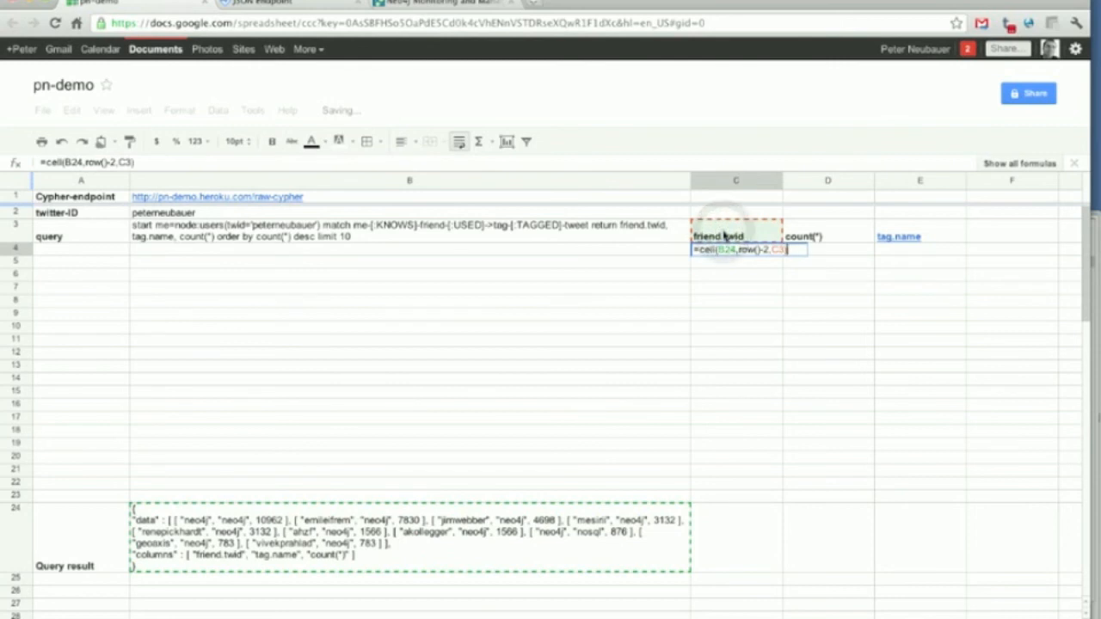
{"action": "key", "text": "Return"}
Change the row offset in the C4 formula to row()-4
{"action": "key", "text": "Right"}
{"action": "key", "text": "Right"}
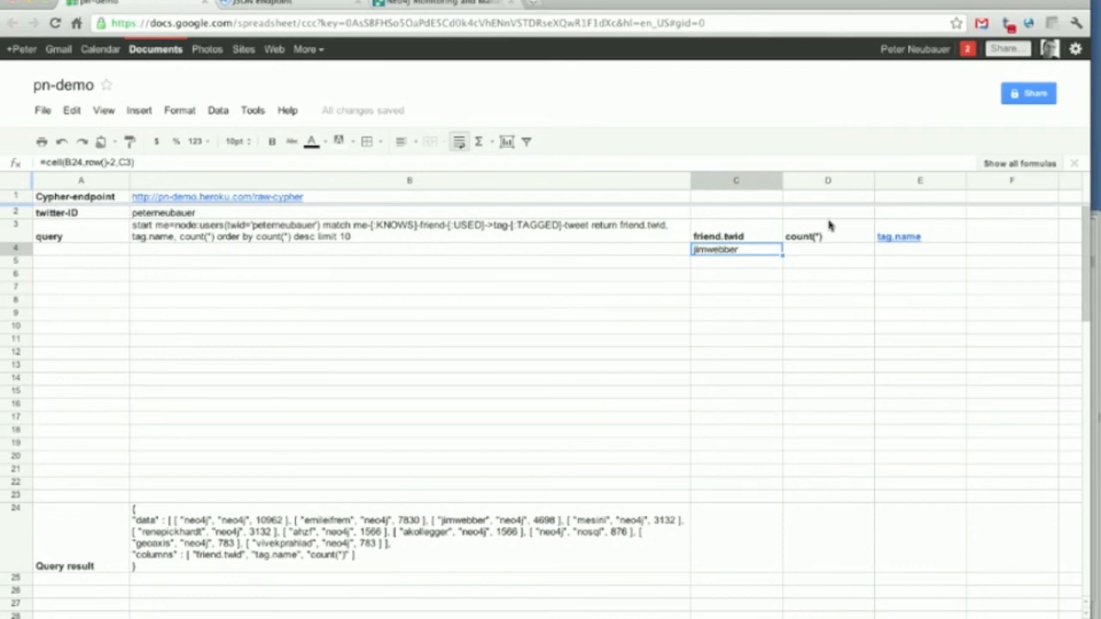
{"action": "key", "text": "Return"}
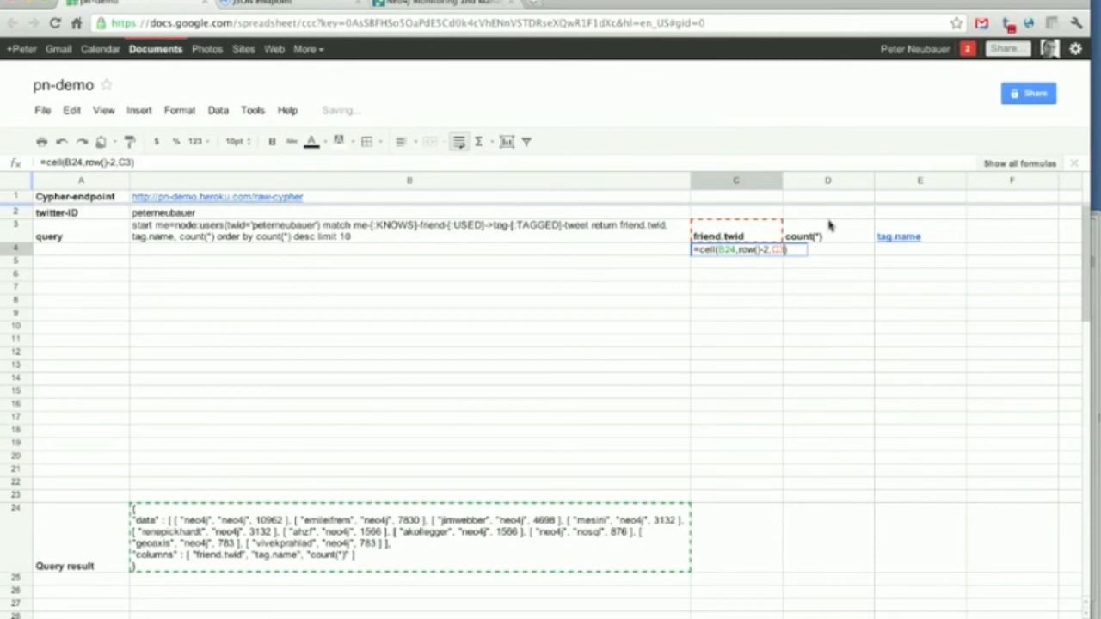
{"action": "key", "text": "BackSpace"}
{"action": "type", "text": "4"}
{"action": "key", "text": "Return"}
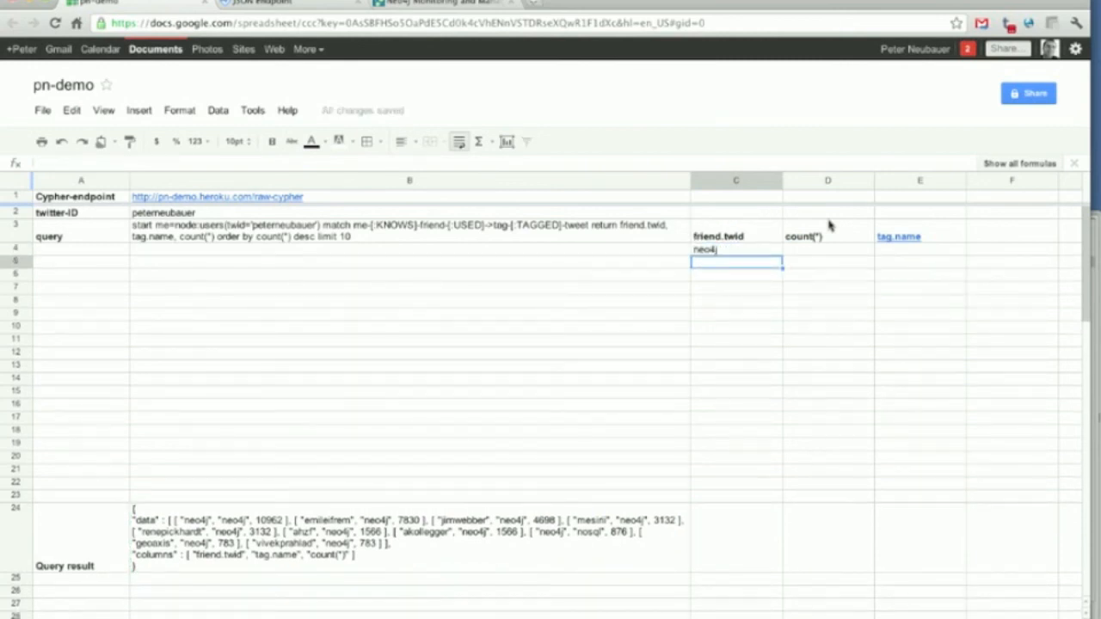
Fix the references in the C4 formula so that it reads =cell($B$24,row()-4,C$3)
{"action": "key", "text": "Up"}
{"action": "key", "text": "Return"}
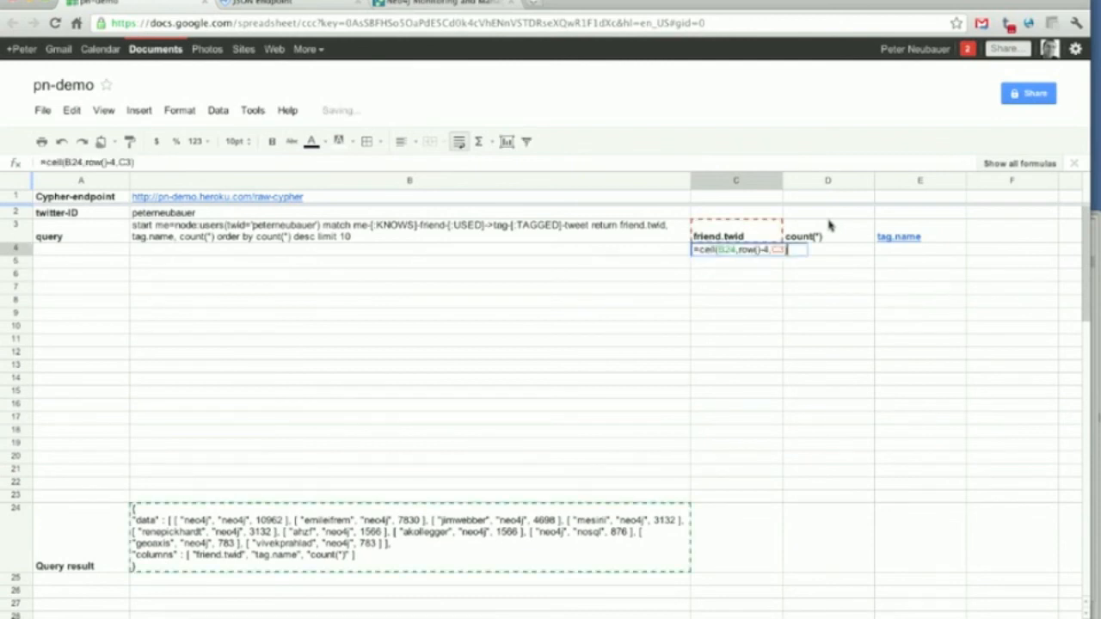
{"action": "left_click", "coordinate": [725, 250]}
{"action": "key", "text": "F4"}
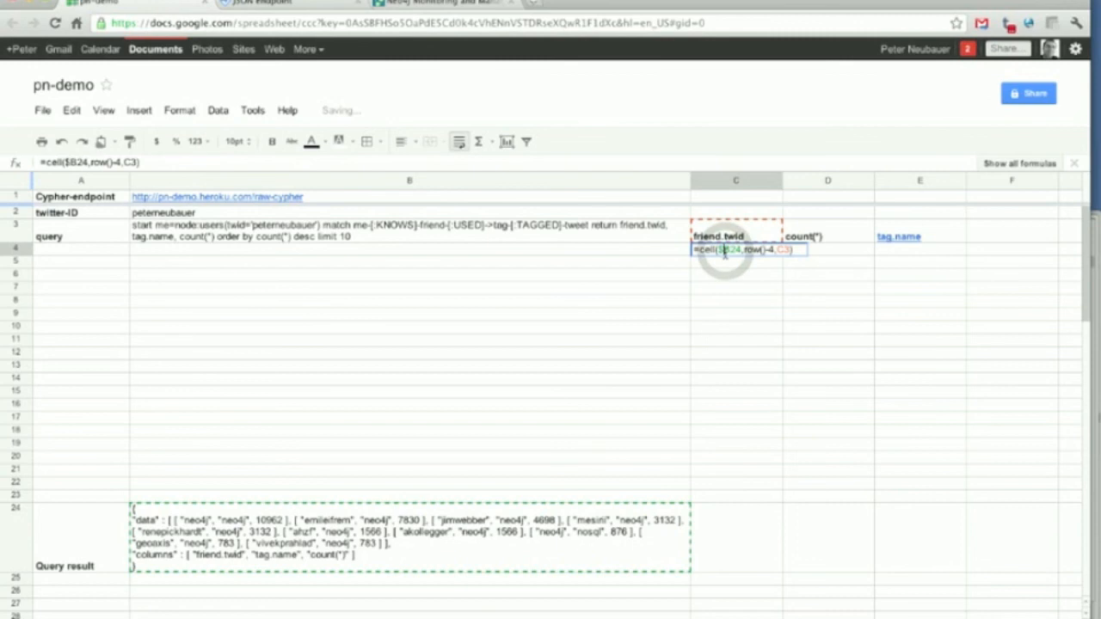
{"action": "type", "text": "$B"}
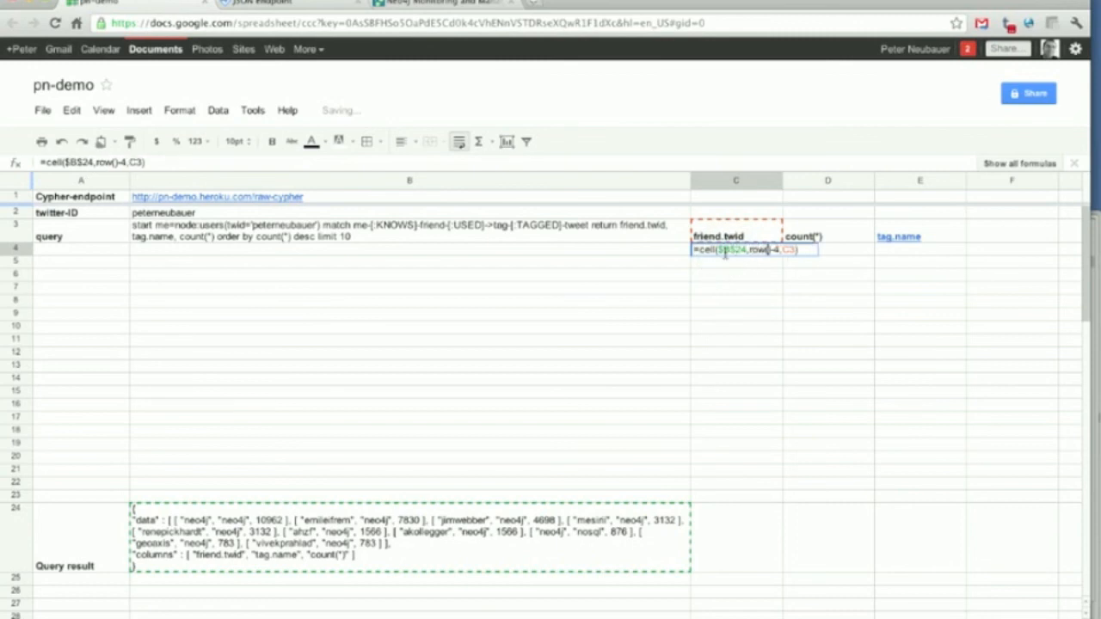
{"action": "type", "text": "$"}
{"action": "key", "text": "Return"}
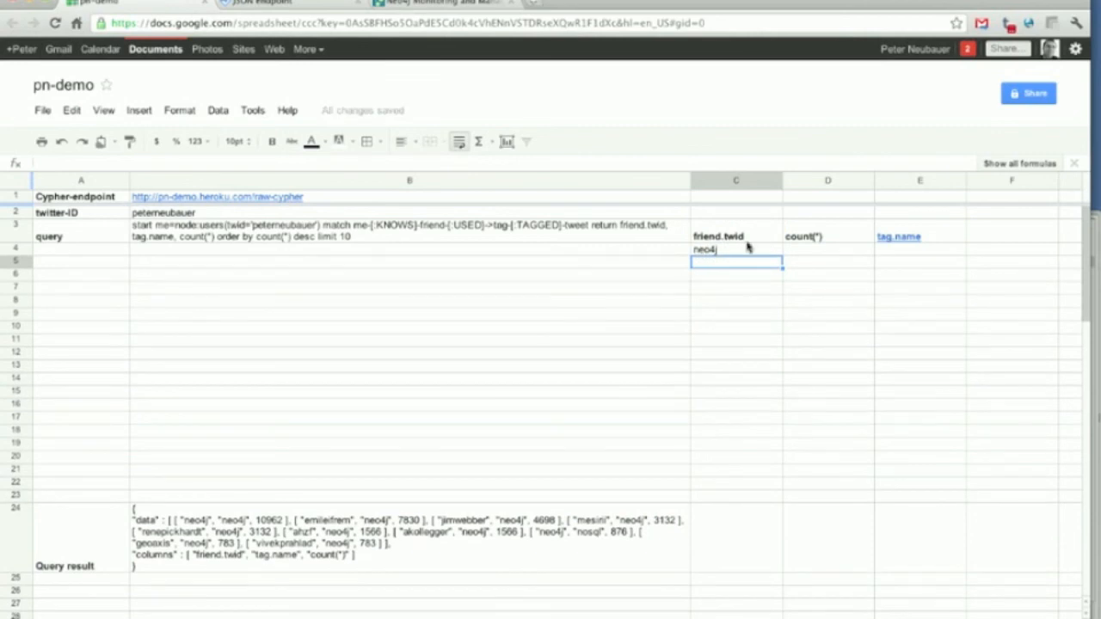
Fill the C4 formula down the friend.twid column to row 14 and clear the surplus cell C14
{"action": "left_click", "coordinate": [745, 241]}
{"action": "left_click", "coordinate": [760, 250]}
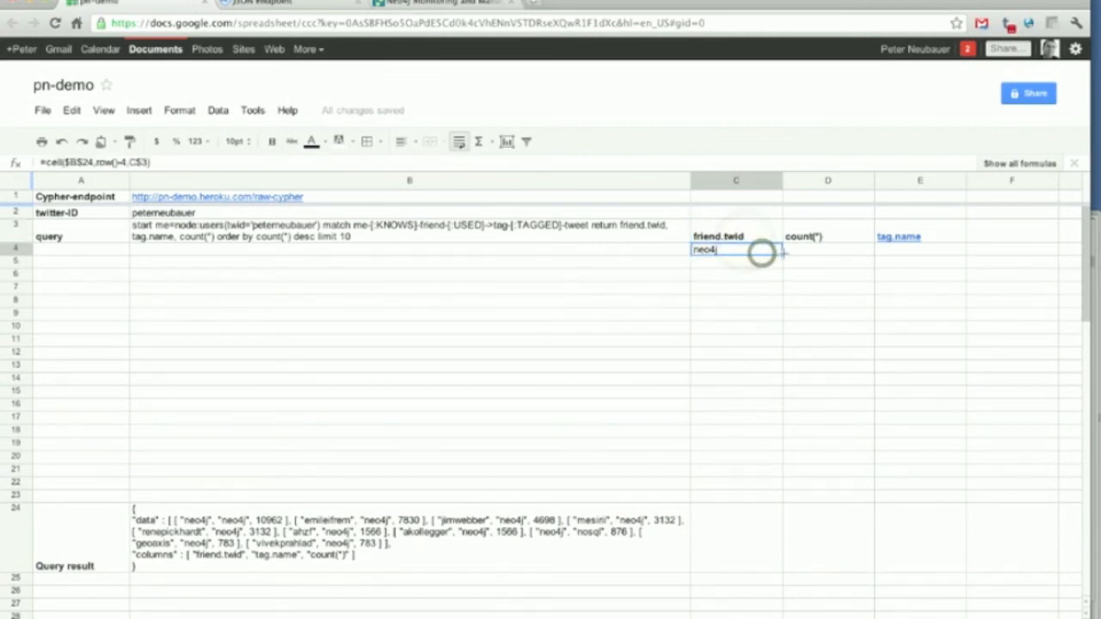
{"action": "left_click_drag", "start_coordinate": [782, 255], "coordinate": [774, 375]}
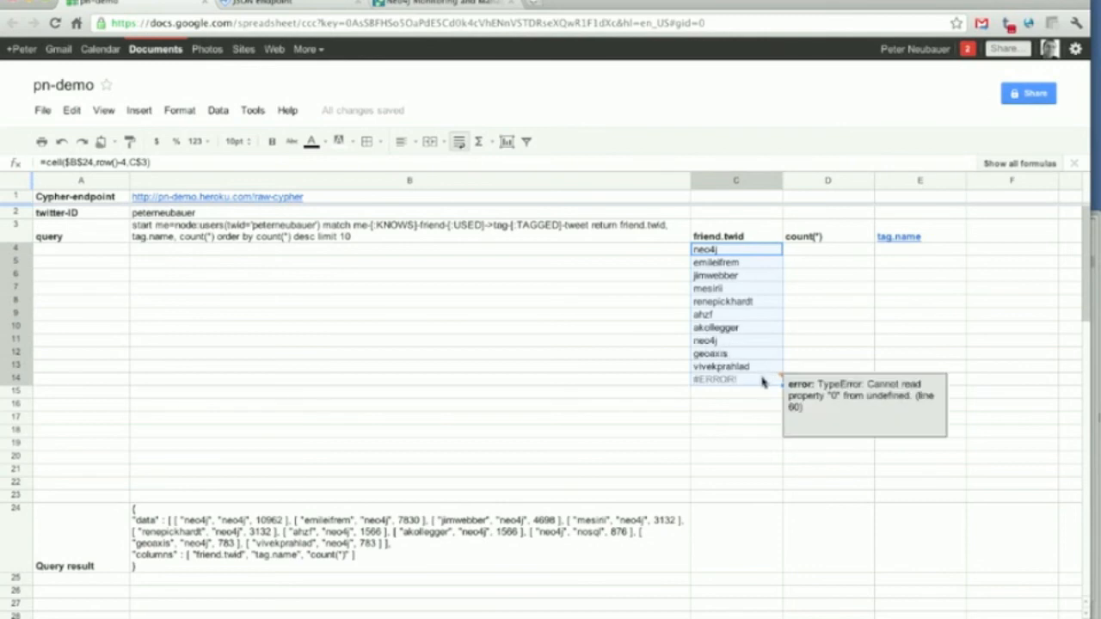
{"action": "left_click", "coordinate": [762, 375]}
{"action": "key", "text": "Delete"}
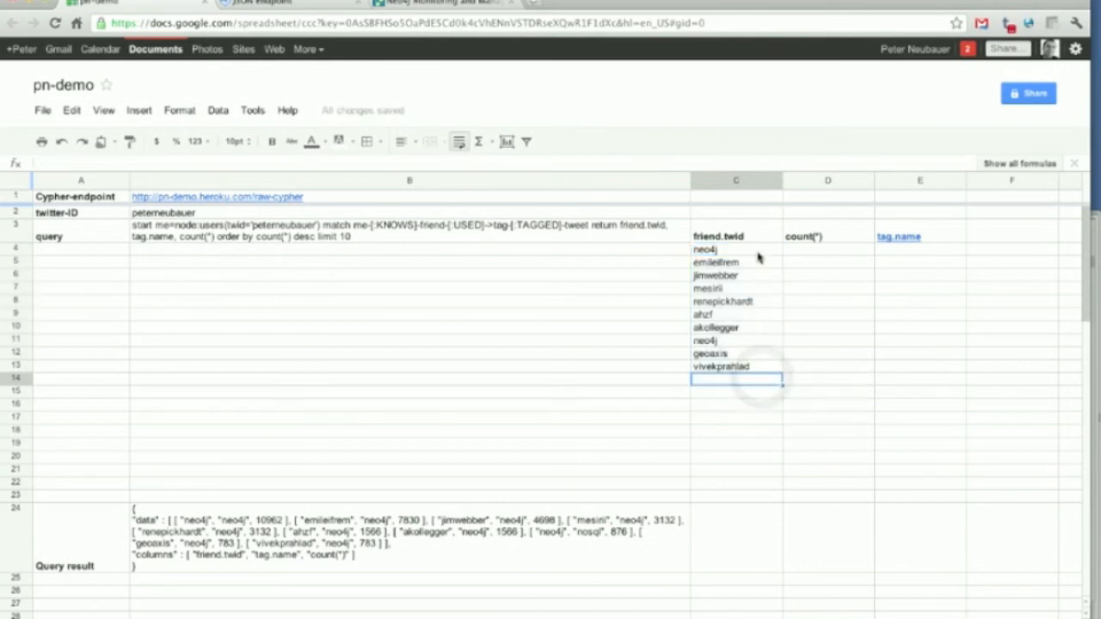
Fill the friend.twid formulas in rows 4 to 13 across into the count(*) and tag.name columns
{"action": "left_click", "coordinate": [761, 250]}
{"action": "left_click_drag", "start_coordinate": [893, 261], "coordinate": [956, 365]}
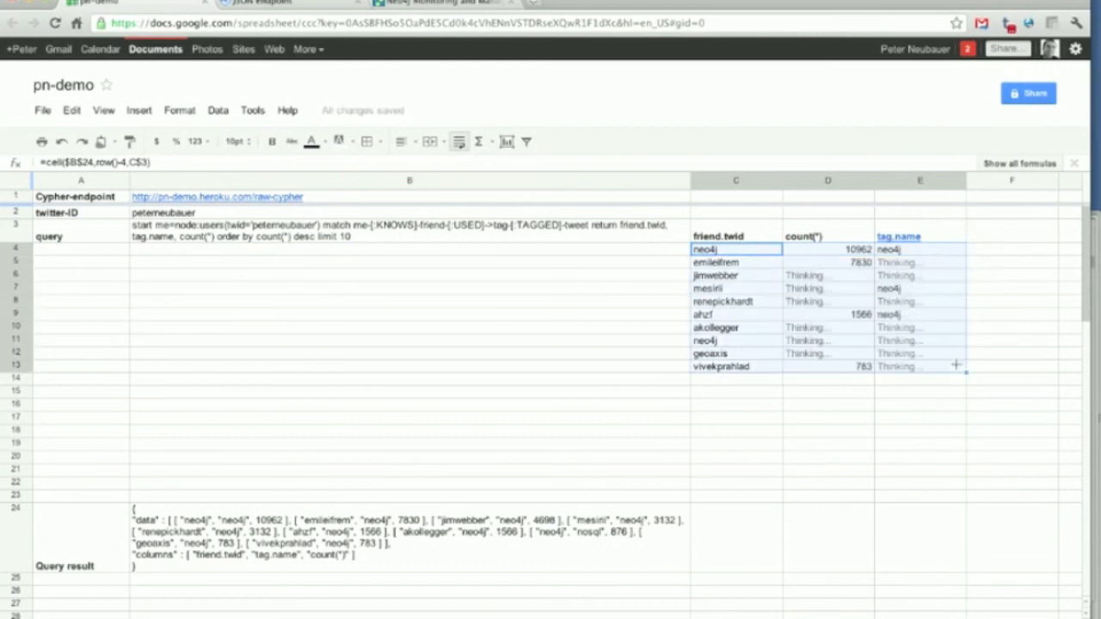
{"action": "left_click", "coordinate": [744, 315]}
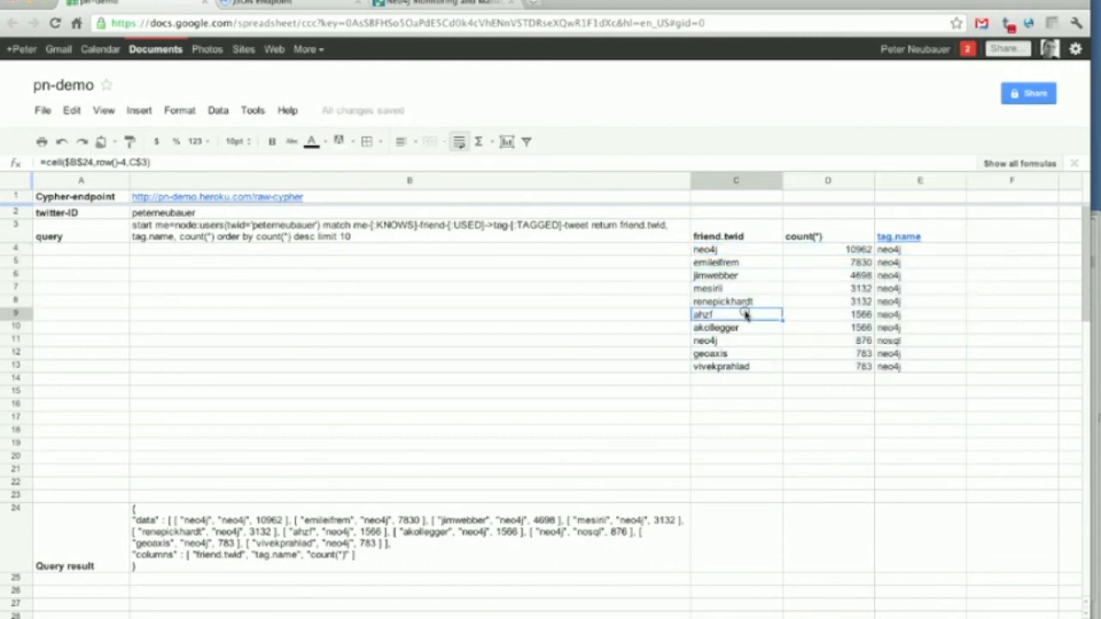
Insert a vertical column chart of the friend.twid and count(*) data in C3:D13 and place it below the query in column B
{"action": "left_click", "coordinate": [738, 236]}
{"action": "left_click_drag", "start_coordinate": [834, 379], "coordinate": [843, 374]}
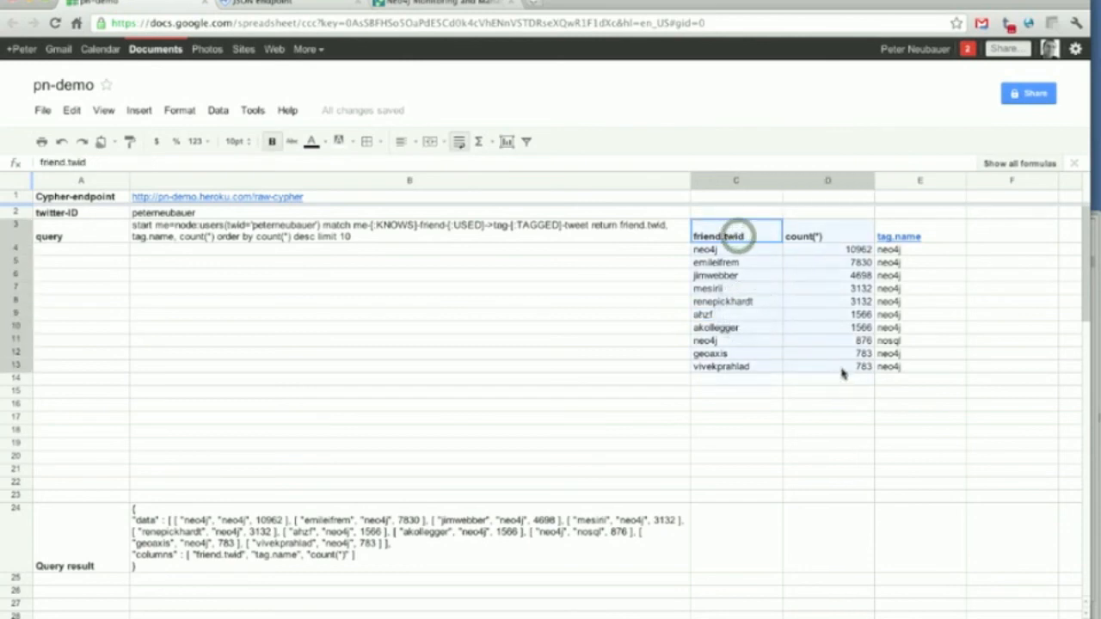
{"action": "left_click", "coordinate": [510, 141]}
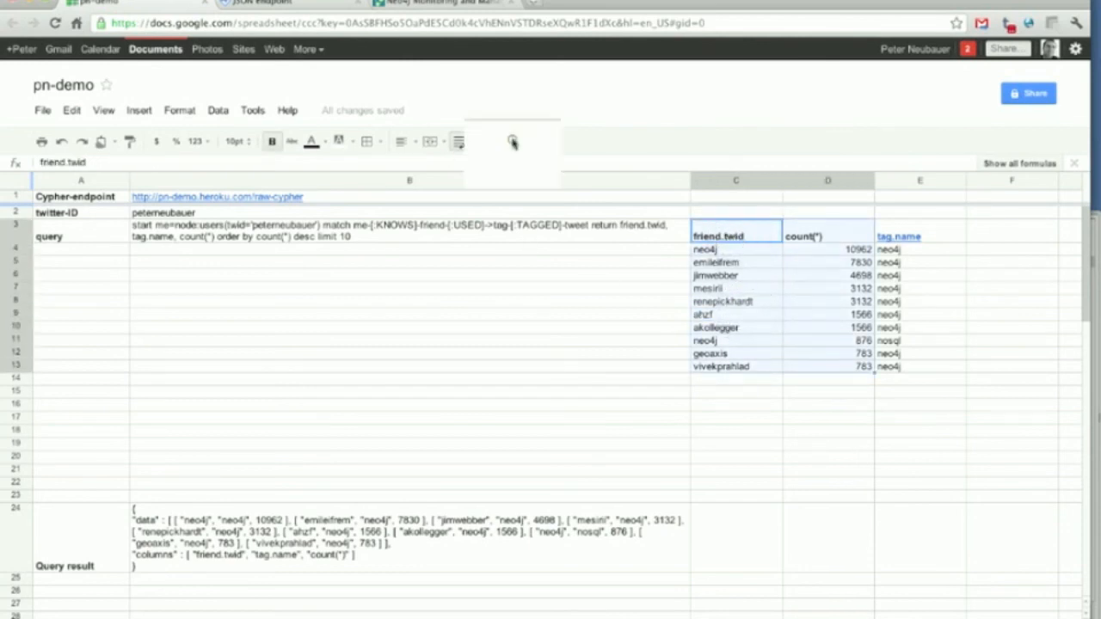
{"action": "left_click", "coordinate": [348, 449]}
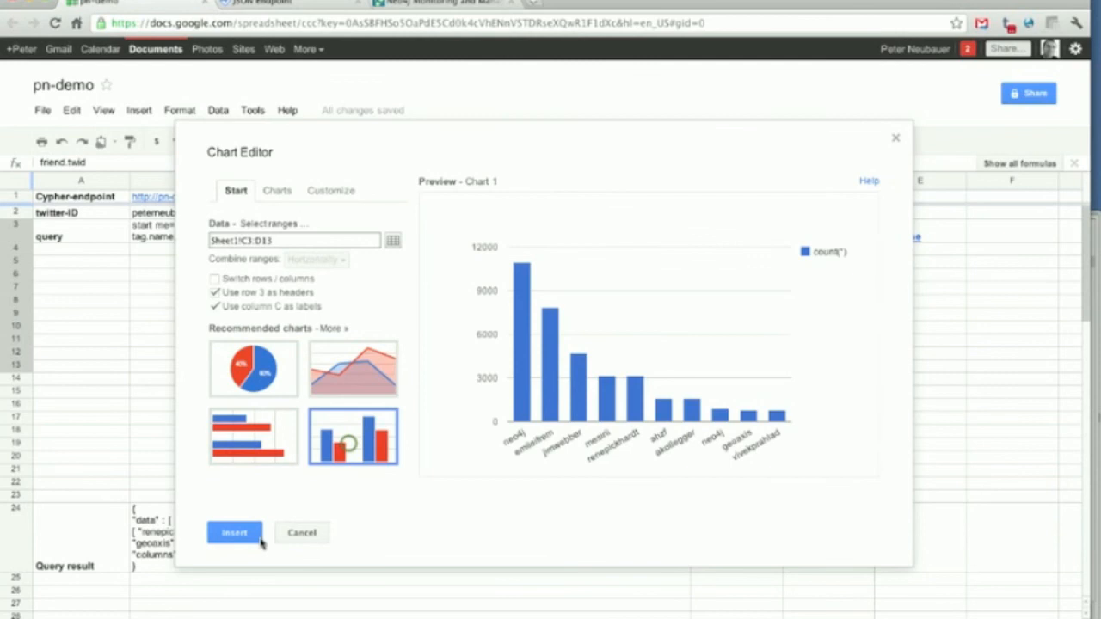
{"action": "left_click", "coordinate": [245, 537]}
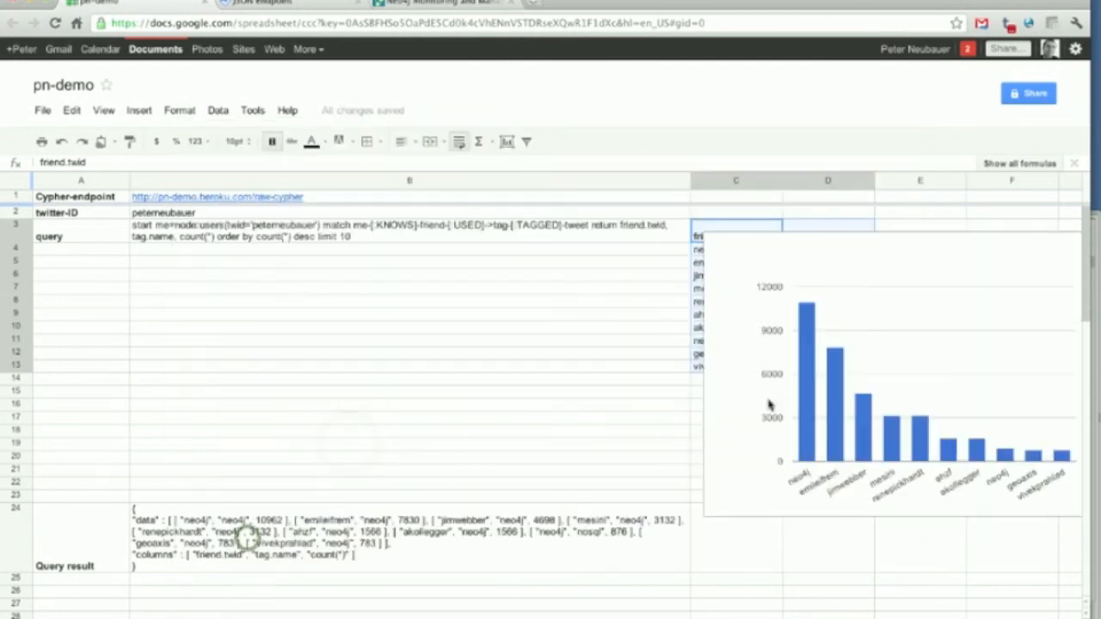
{"action": "left_click", "coordinate": [894, 240]}
{"action": "left_click_drag", "start_coordinate": [945, 221], "coordinate": [461, 287]}
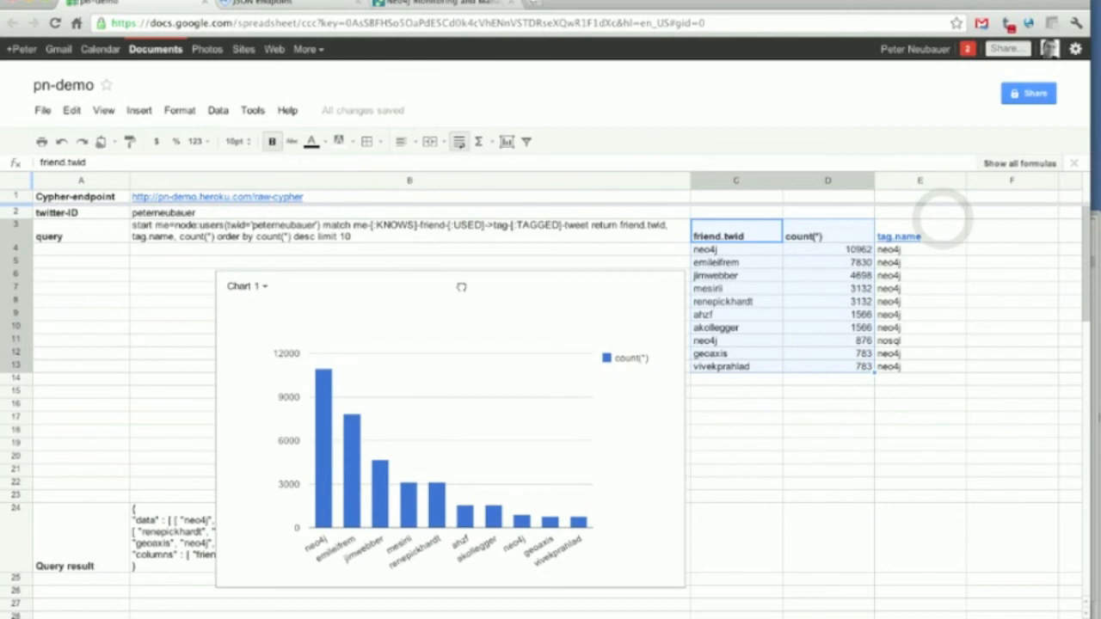
{"action": "double_click", "coordinate": [338, 214]}
{"action": "key", "text": "BackSpace"}
{"action": "key", "text": "BackSpace"}
{"action": "key", "text": "BackSpace"}
{"action": "key", "text": "BackSpace"}
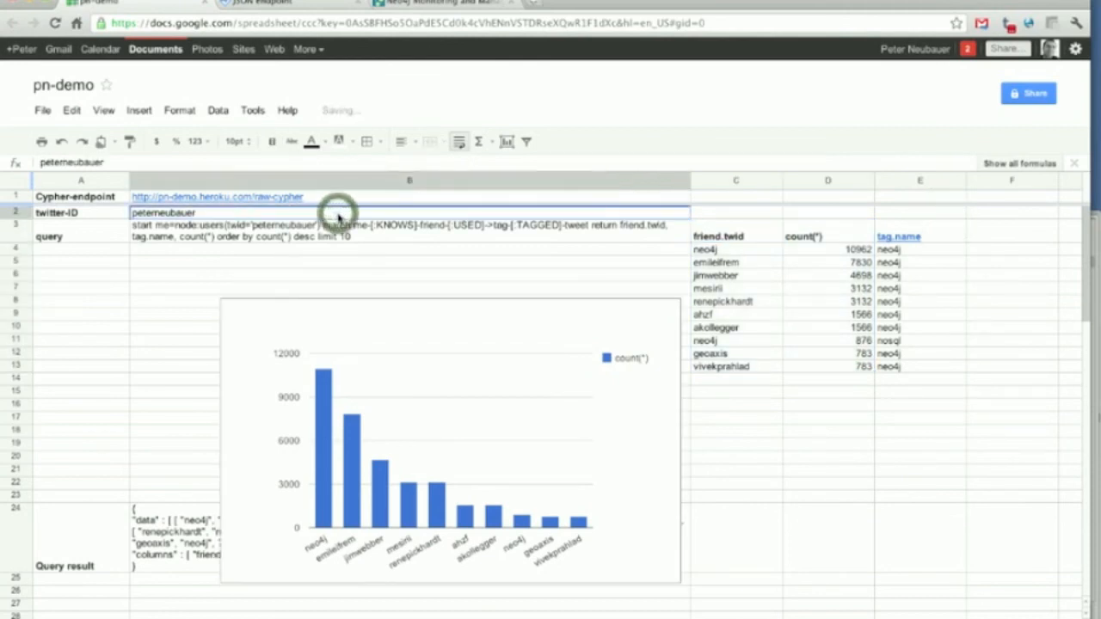
{"action": "key", "text": "BackSpace"}
{"action": "key", "text": "BackSpace"}
{"action": "key", "text": "BackSpace"}
{"action": "key", "text": "BackSpace"}
{"action": "key", "text": "BackSpace"}
{"action": "key", "text": "BackSpace"}
{"action": "key", "text": "BackSpace"}
{"action": "key", "text": "BackSpace"}
{"action": "key", "text": "BackSpace"}
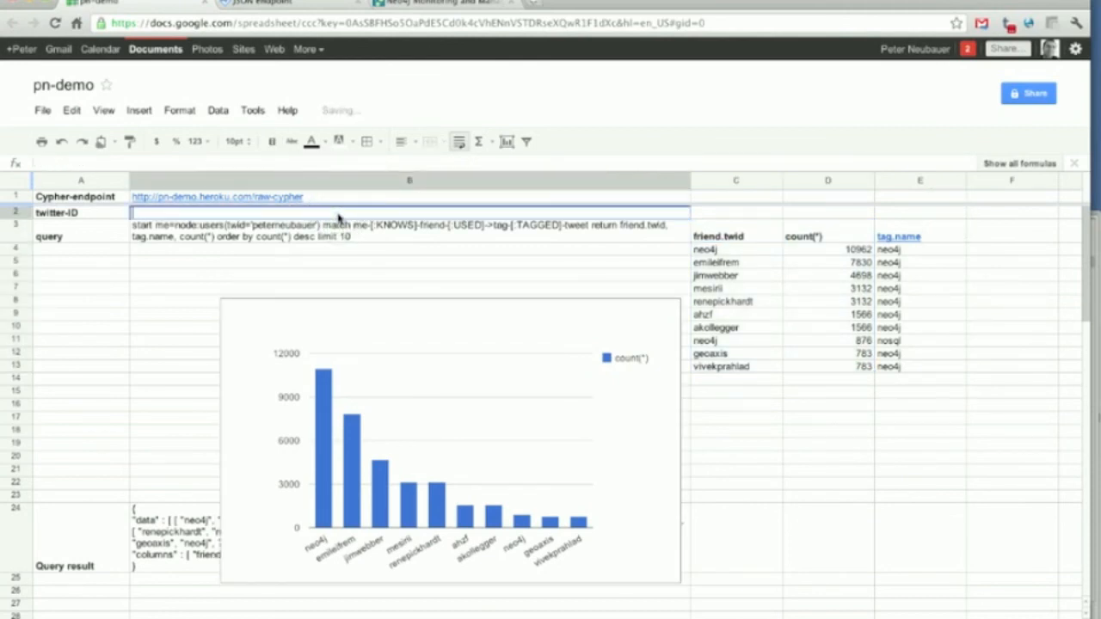
{"action": "type", "text": "twork"}
{"action": "key", "text": "BackSpace"}
{"action": "key", "text": "BackSpace"}
{"action": "type", "text": "arko"}
{"action": "key", "text": "Return"}
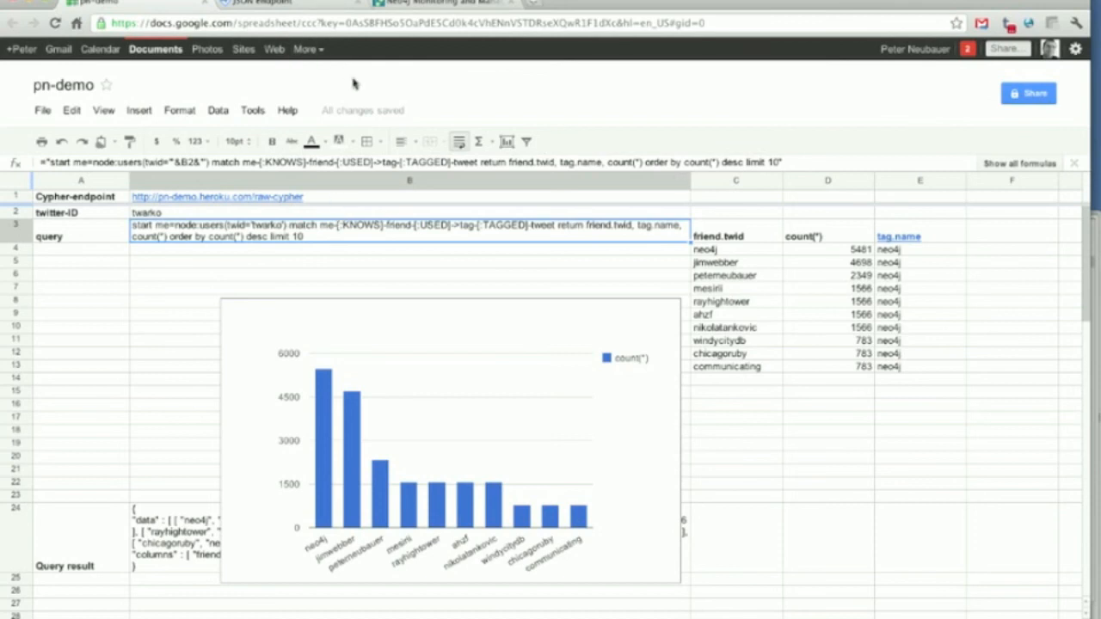
{"action": "left_click", "coordinate": [447, 1]}
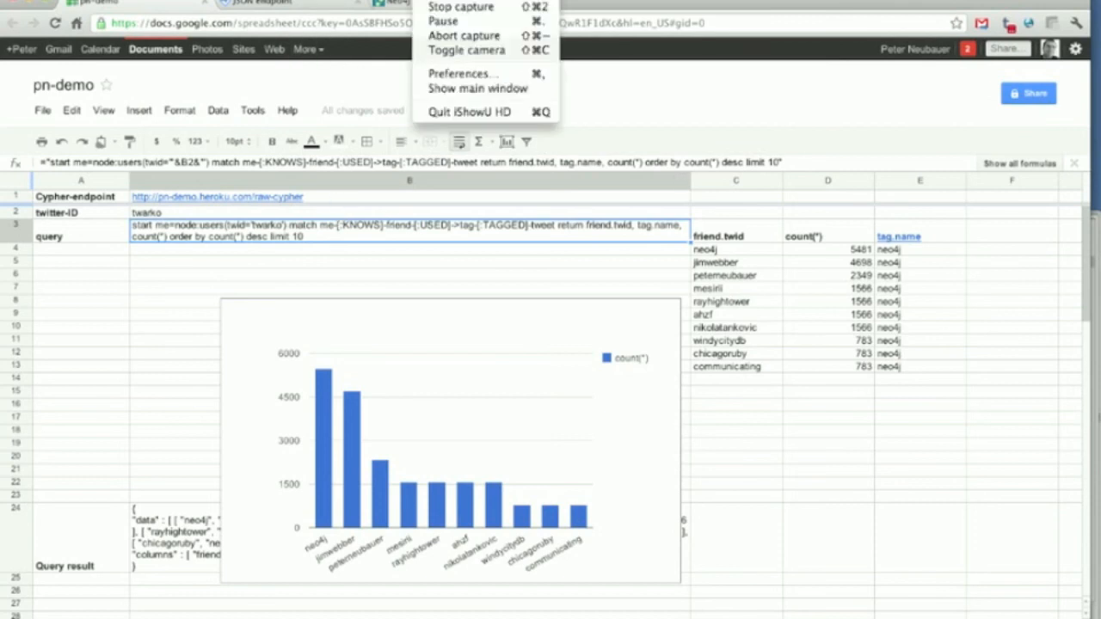